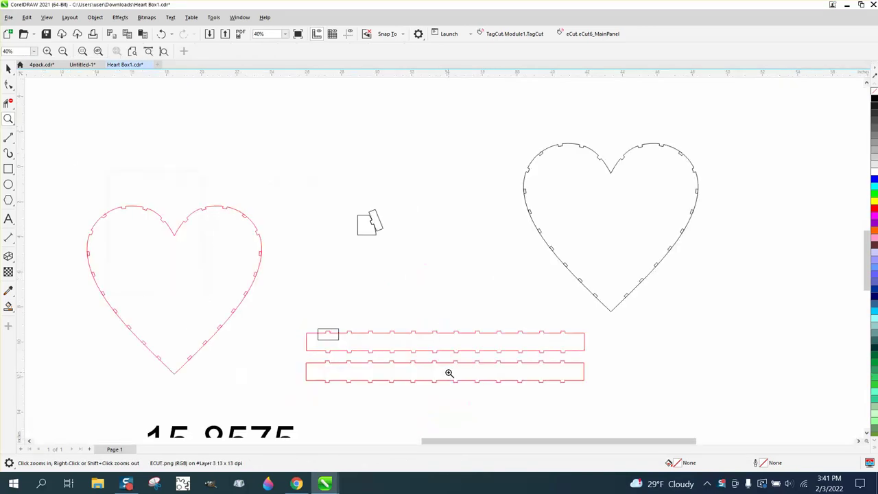
Drag the black notched heart left, beside the small tab piece above the red strips.
scroll(416, 344, "down", 1)
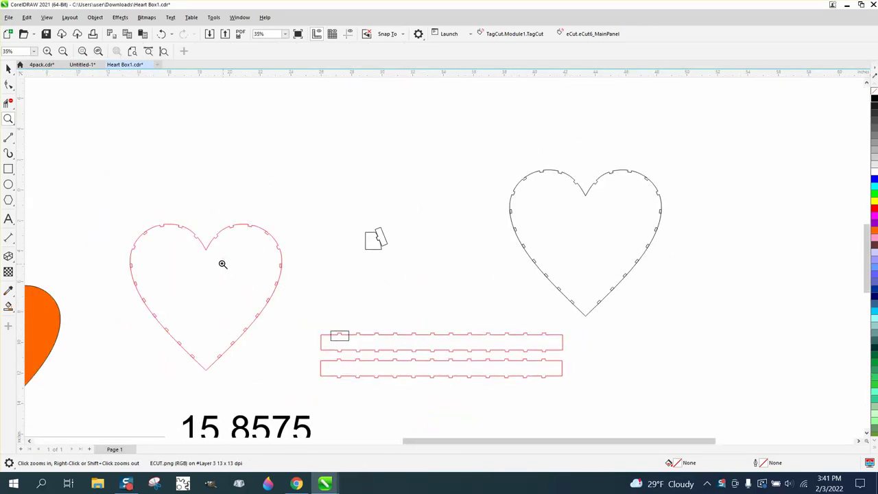
left_click(8, 68)
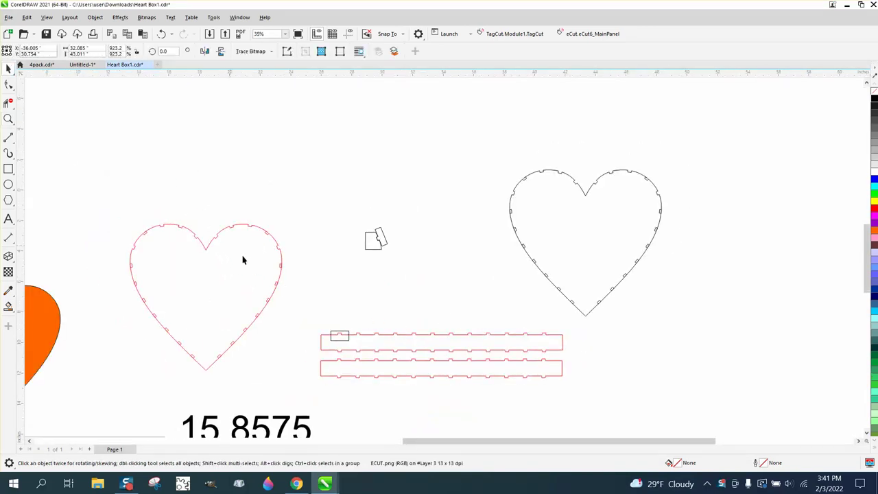
scroll(249, 256, "down", 1)
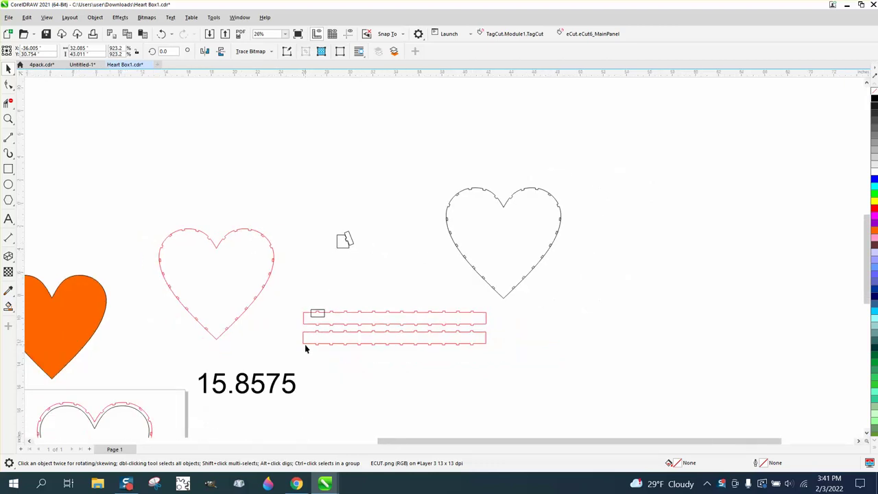
scroll(306, 349, "down", 2)
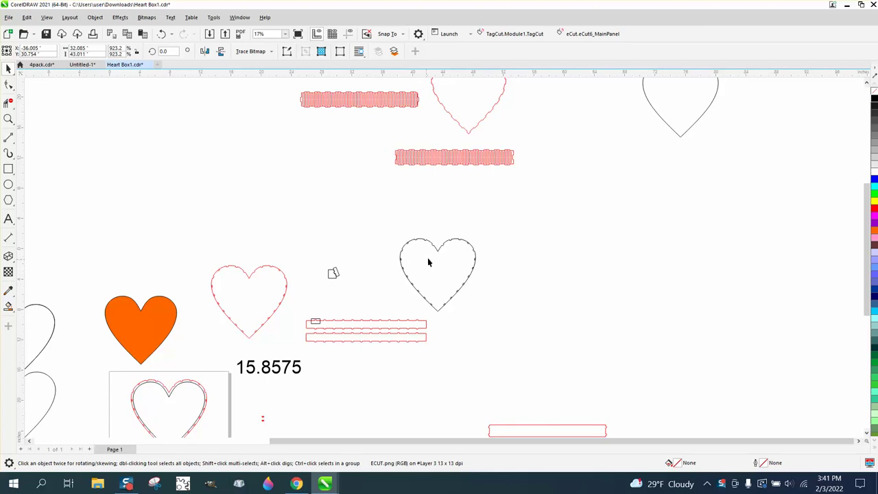
left_click_drag(439, 254, 379, 255)
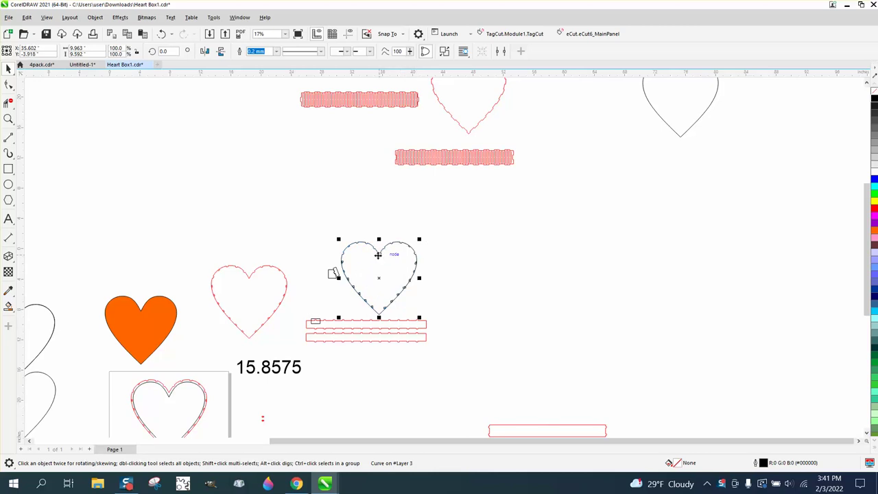
scroll(378, 255, "down", 1)
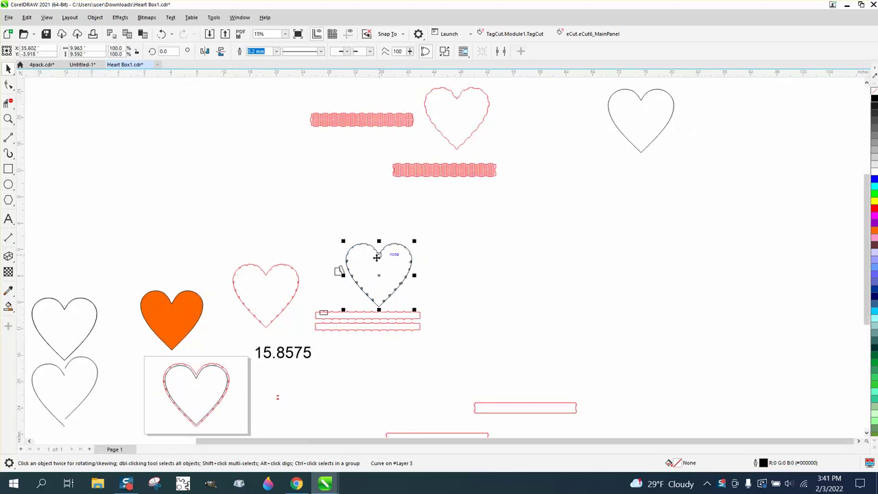
scroll(376, 256, "down", 5)
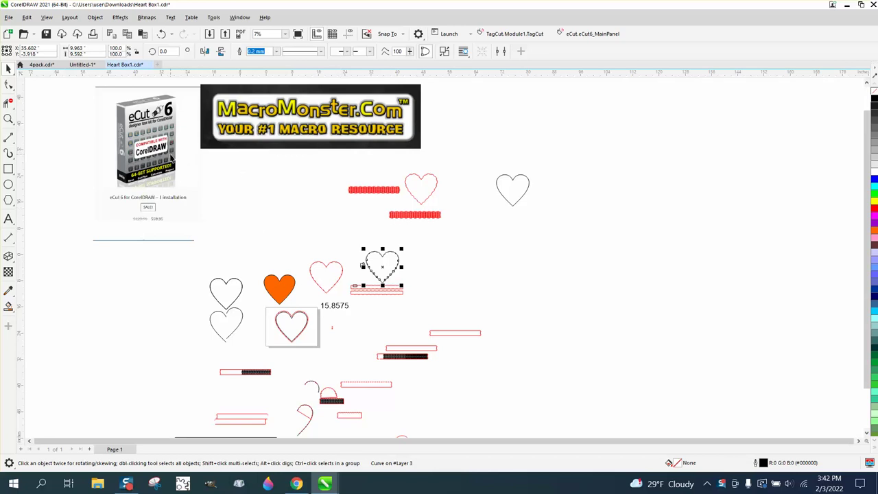
Nudge the eCut product image slightly, then clear the selection.
left_click(160, 157)
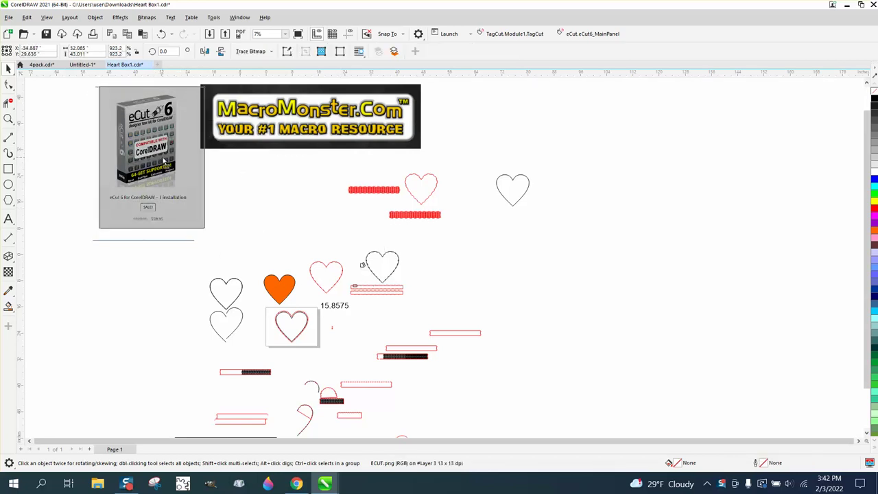
left_click_drag(163, 159, 165, 159)
left_click(240, 207)
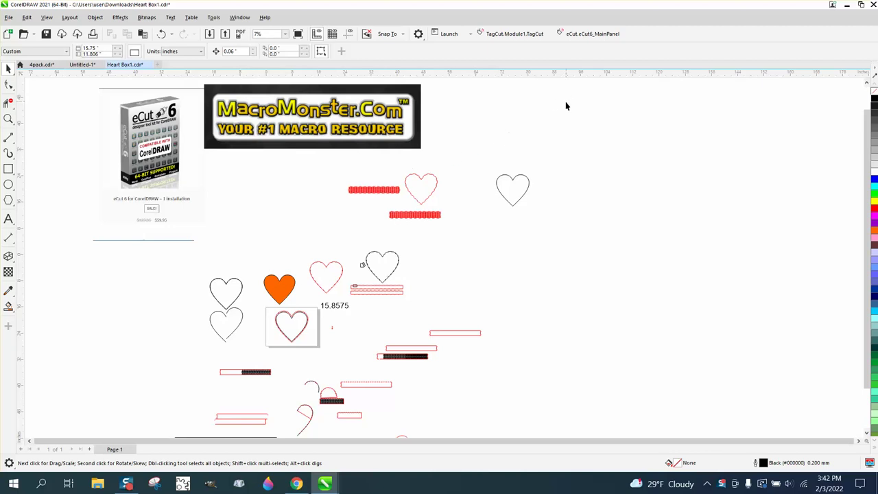
Open the eCut 6 panel with the upper-right plain heart selected and choose Finger joint shape.
left_click(584, 38)
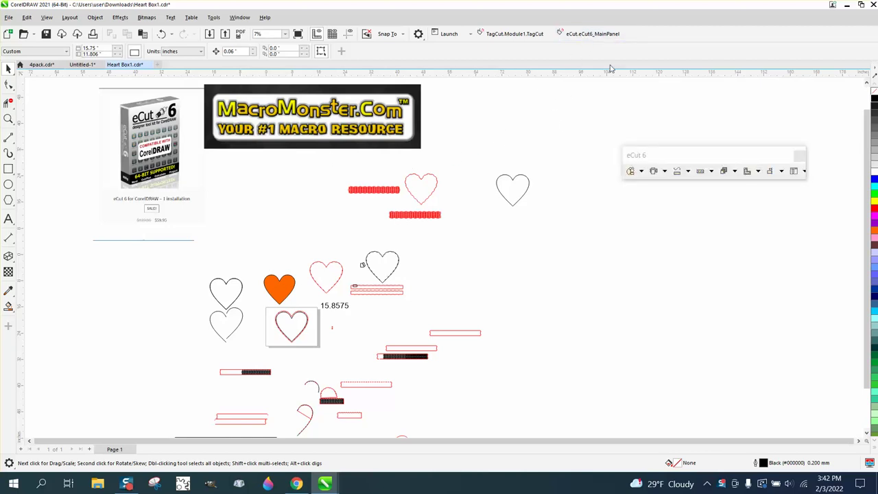
left_click(527, 190)
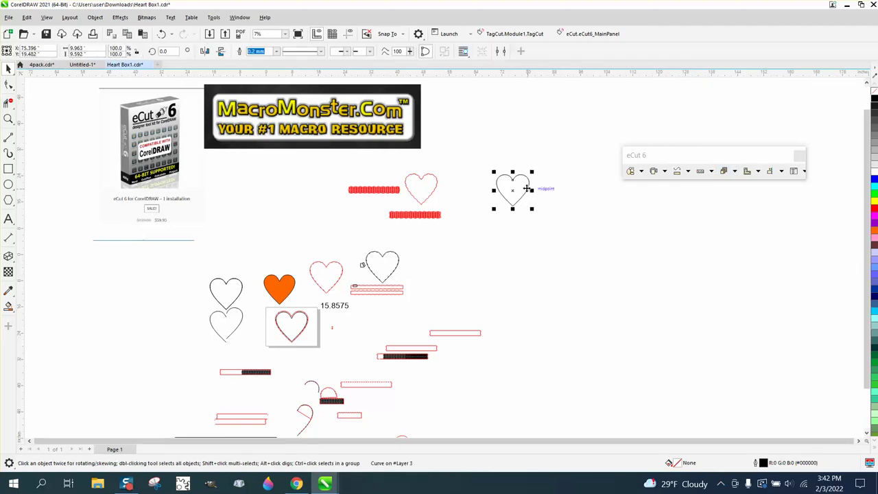
left_click(757, 172)
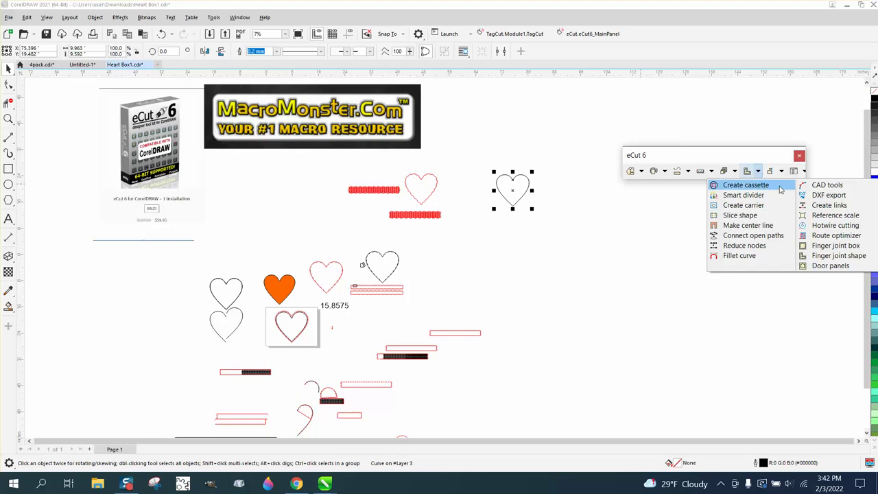
left_click(840, 255)
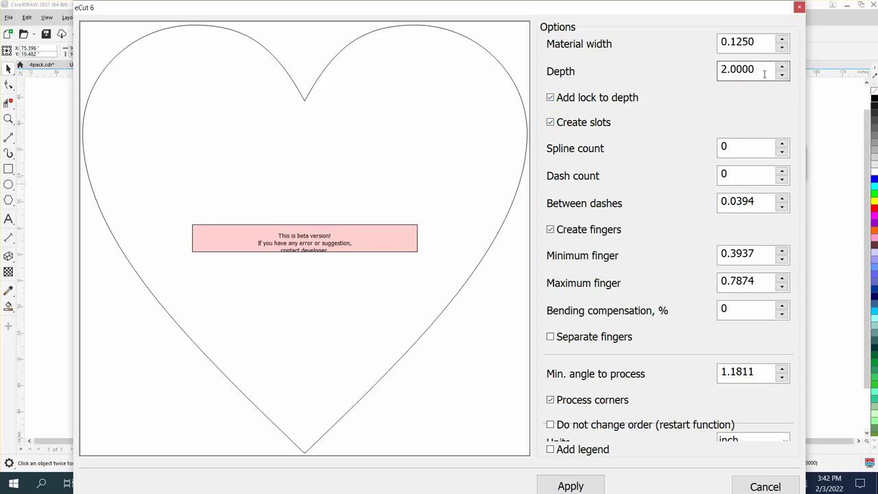
Change the finger joint Depth to 1, apply the preview and accept the generated parts.
left_click_drag(762, 70, 705, 84)
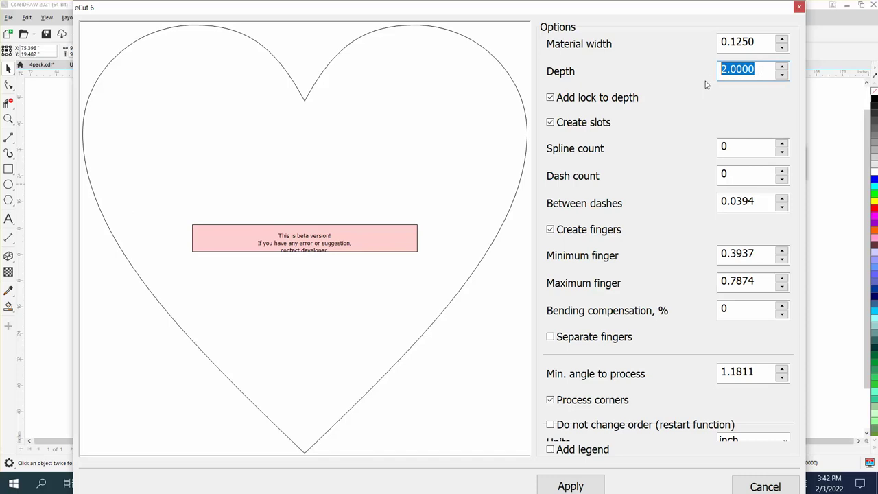
type("1")
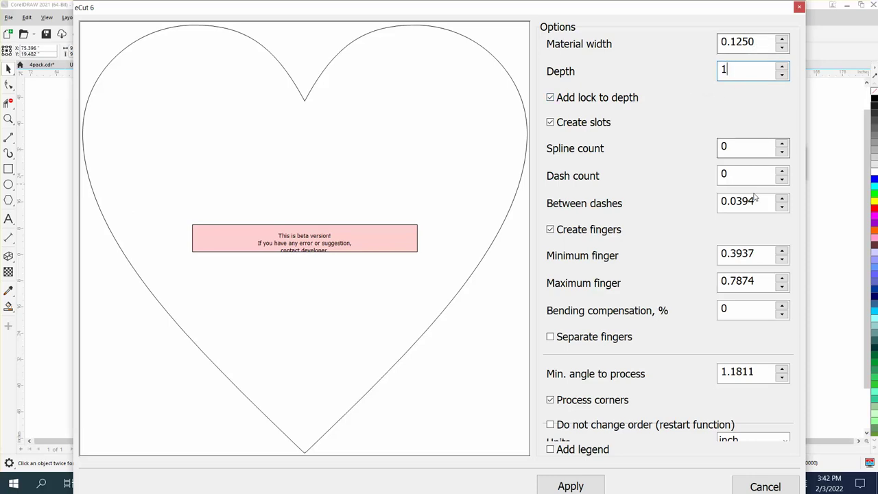
left_click(568, 486)
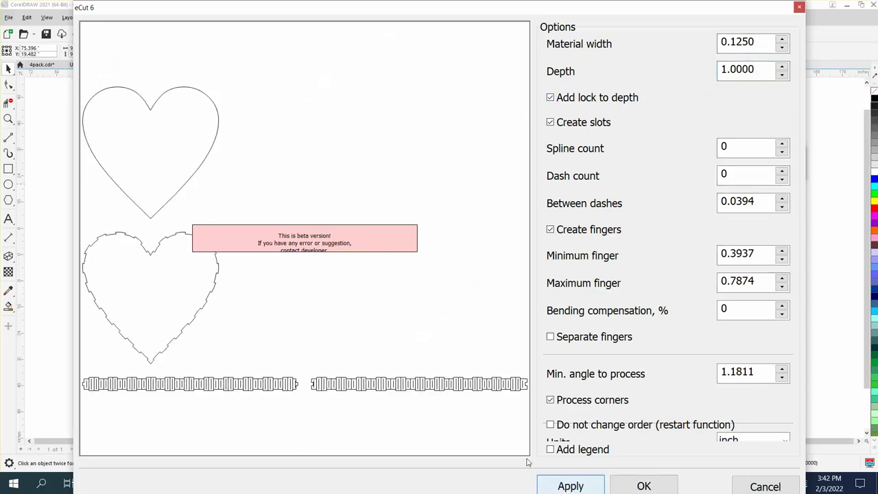
left_click(643, 485)
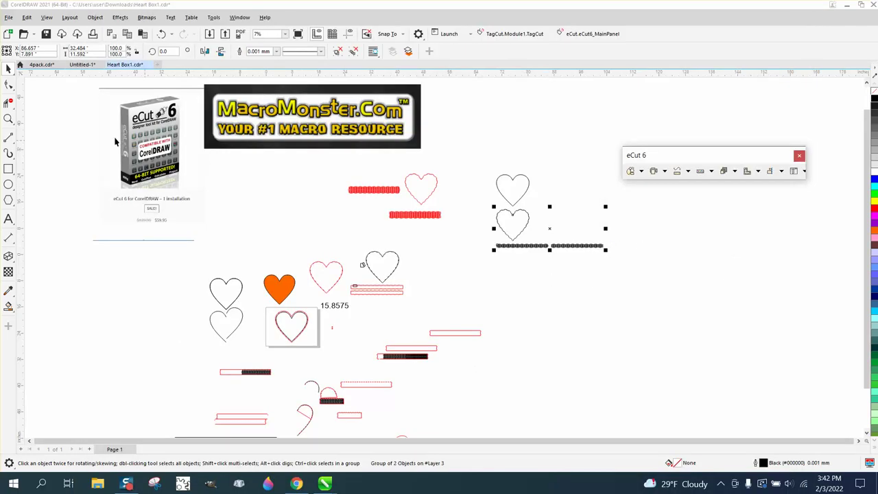
left_click(8, 119)
left_click_drag(471, 206, 654, 292)
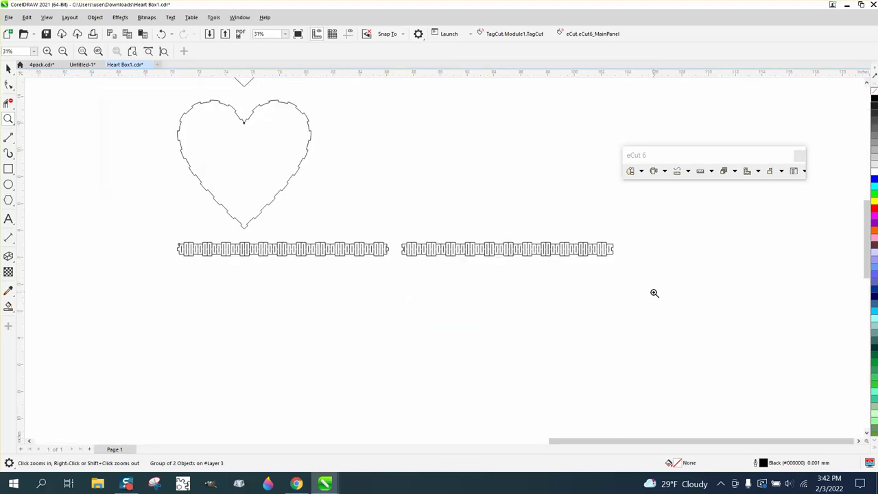
left_click_drag(405, 238, 604, 278)
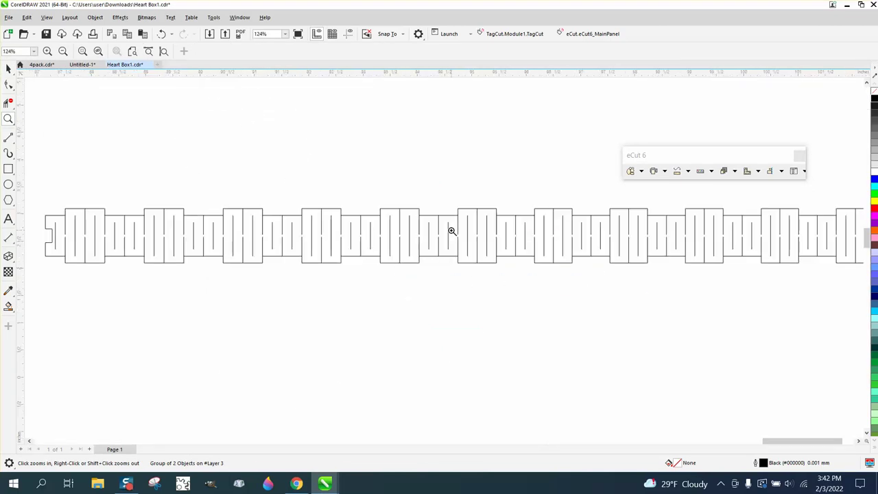
scroll(451, 231, "down", 4)
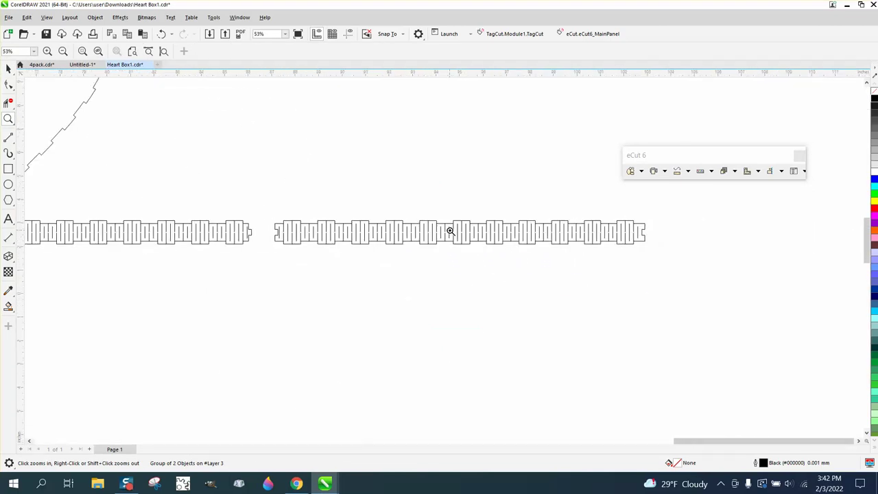
scroll(449, 231, "down", 4)
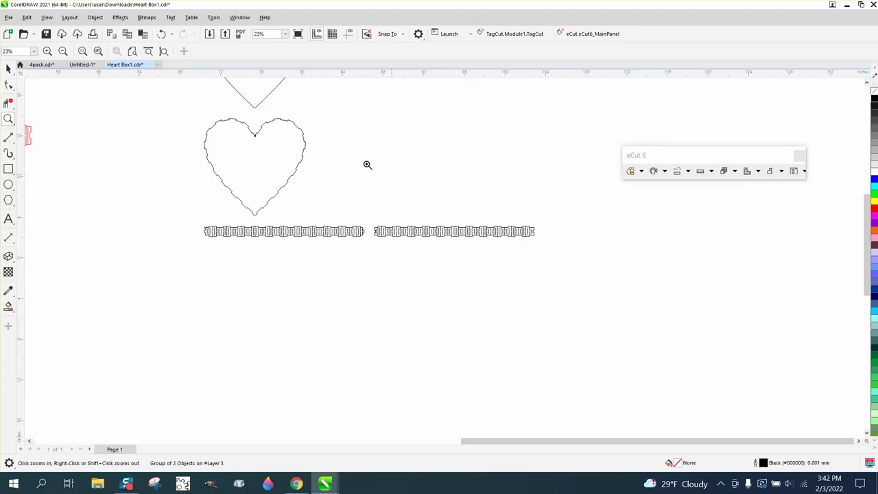
scroll(449, 214, "down", 1)
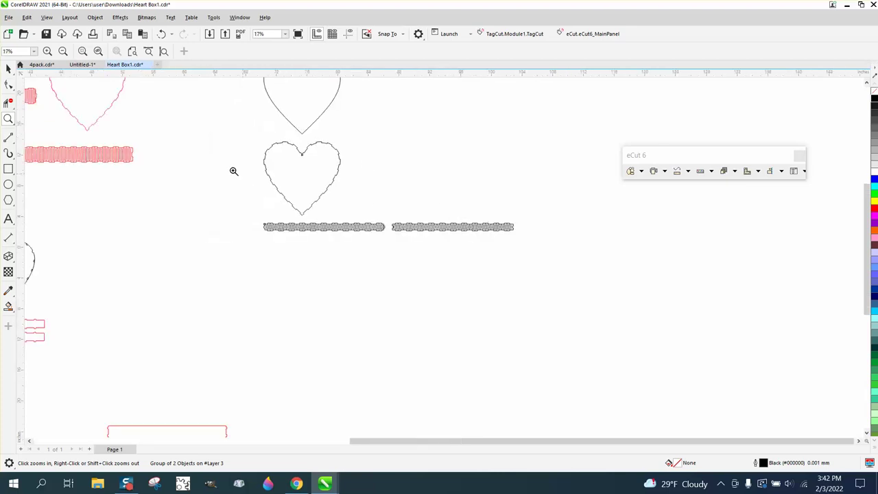
left_click_drag(84, 135, 187, 192)
scroll(206, 198, "down", 3)
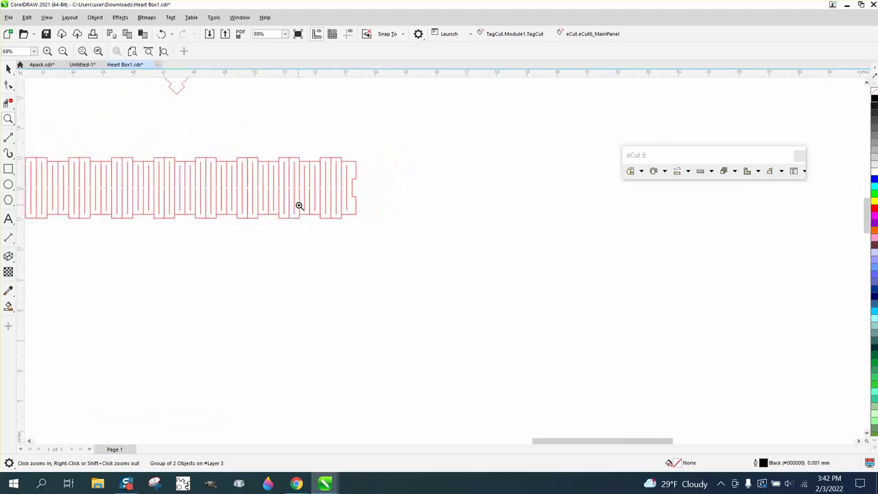
scroll(299, 205, "down", 3)
scroll(441, 276, "down", 2)
scroll(718, 336, "up", 5)
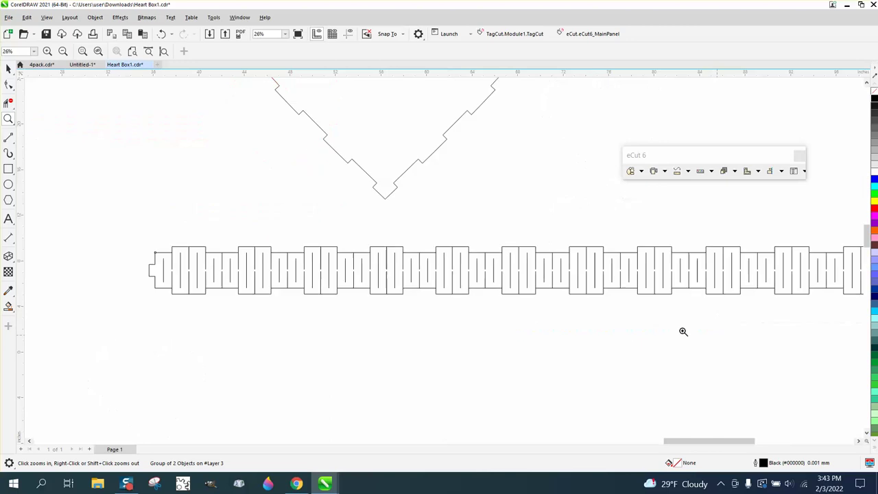
scroll(274, 233, "down", 5)
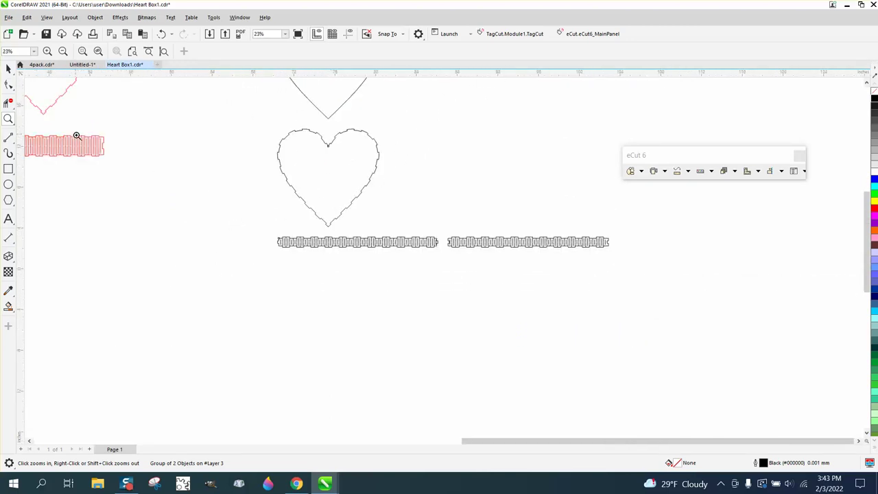
left_click_drag(76, 136, 128, 157)
scroll(133, 159, "down", 2)
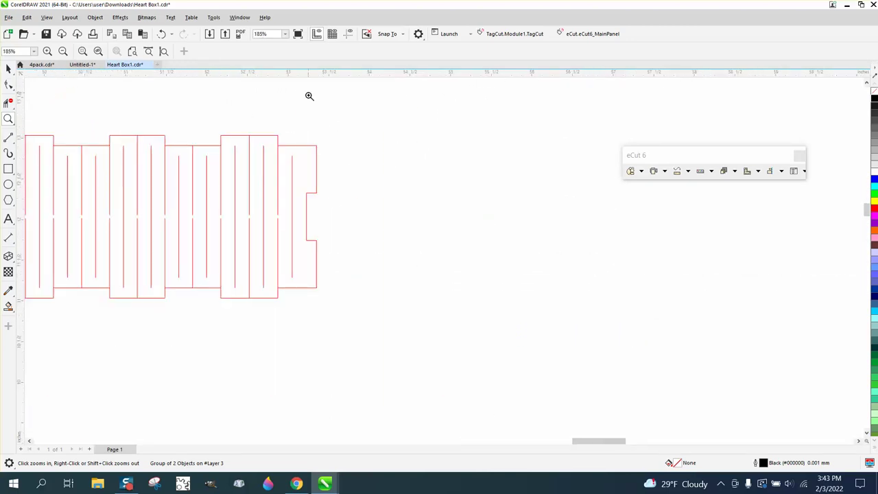
scroll(378, 194, "down", 4)
scroll(385, 220, "down", 3)
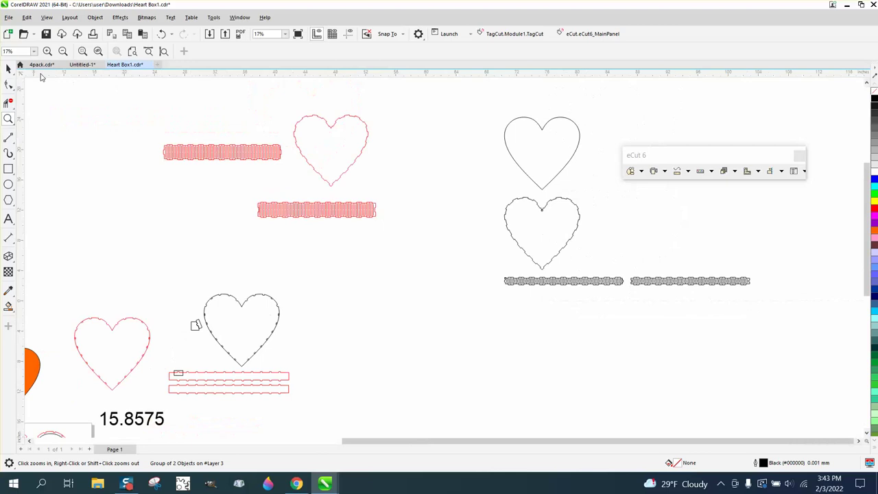
Select the pink slotted strip and choose Finger joint shape from the eCut tools list.
left_click(8, 68)
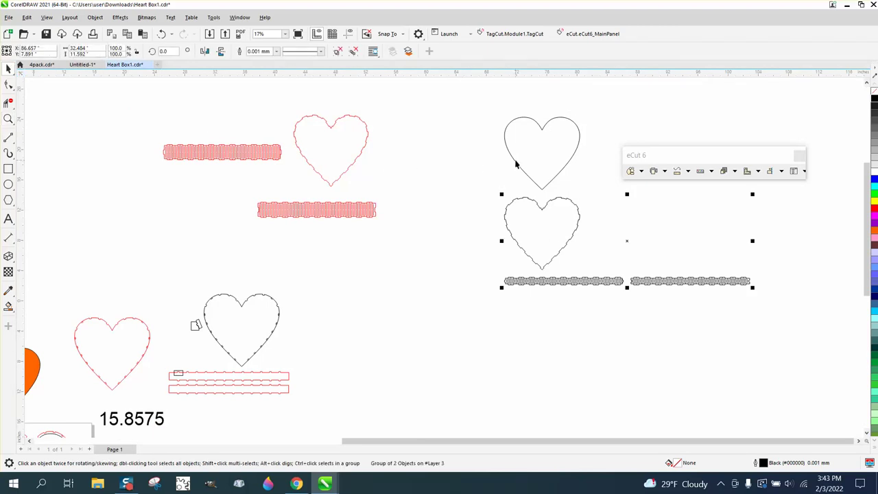
left_click(372, 212)
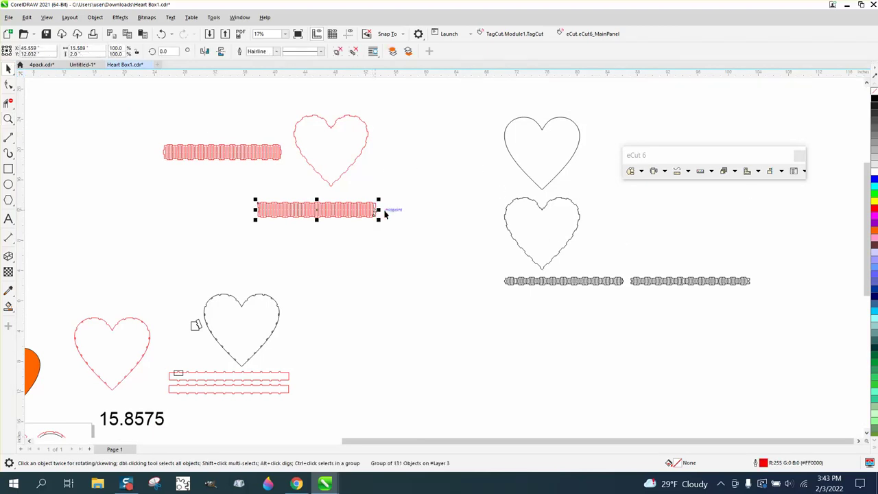
left_click(759, 172)
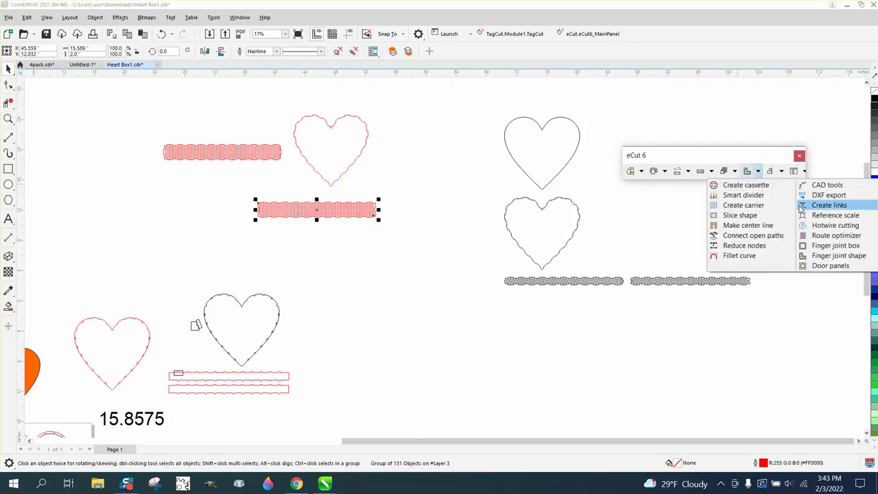
left_click(827, 255)
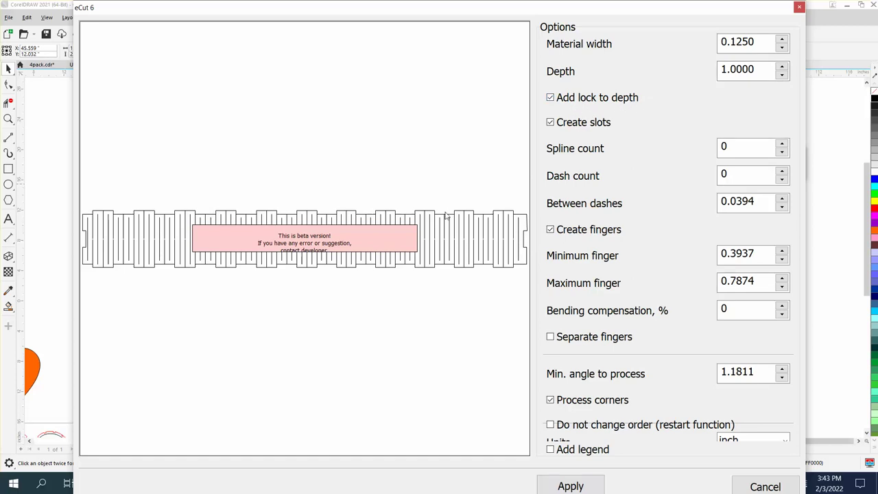
Close the eCut window and move the red hinge strip up beside the heart.
left_click(737, 488)
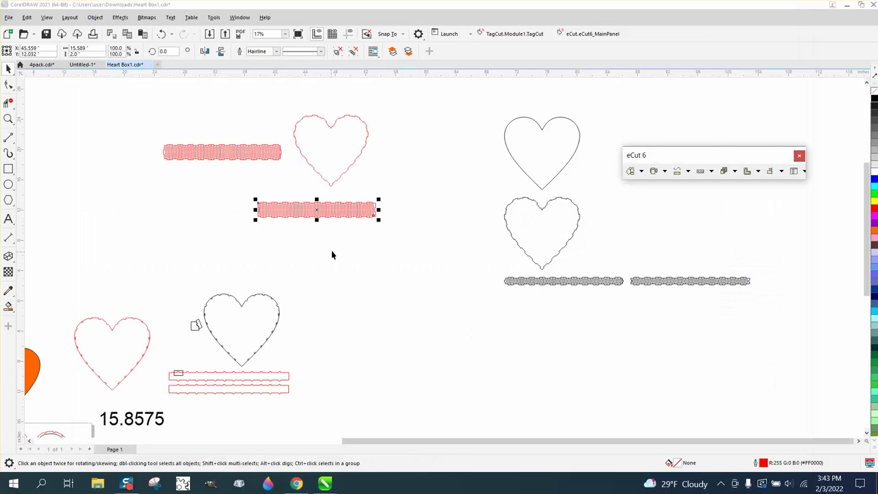
left_click_drag(350, 213, 399, 194)
left_click(9, 118)
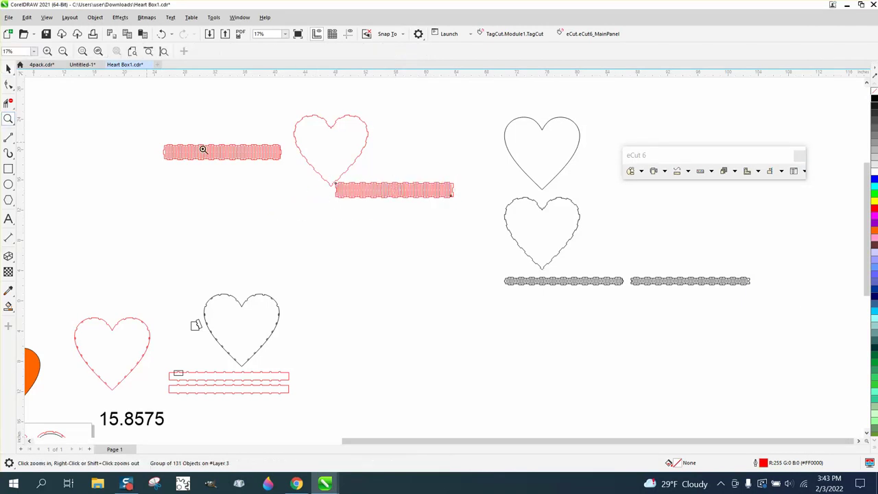
left_click_drag(297, 156, 542, 240)
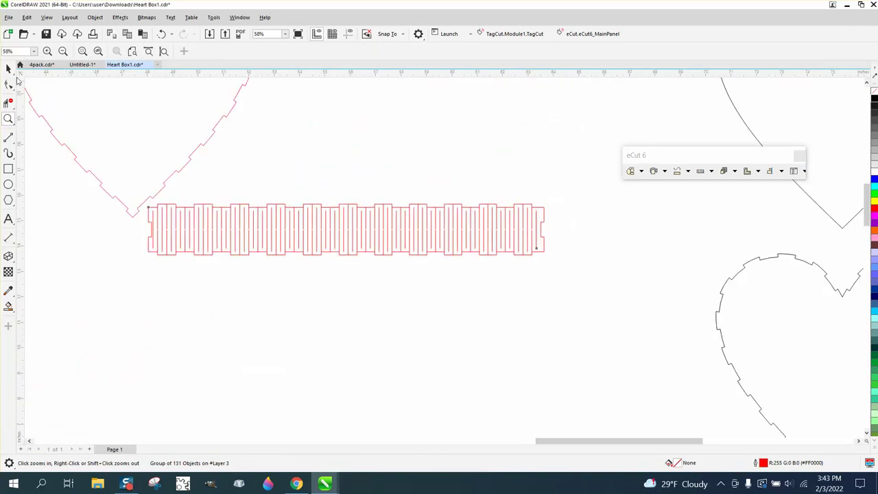
left_click(9, 69)
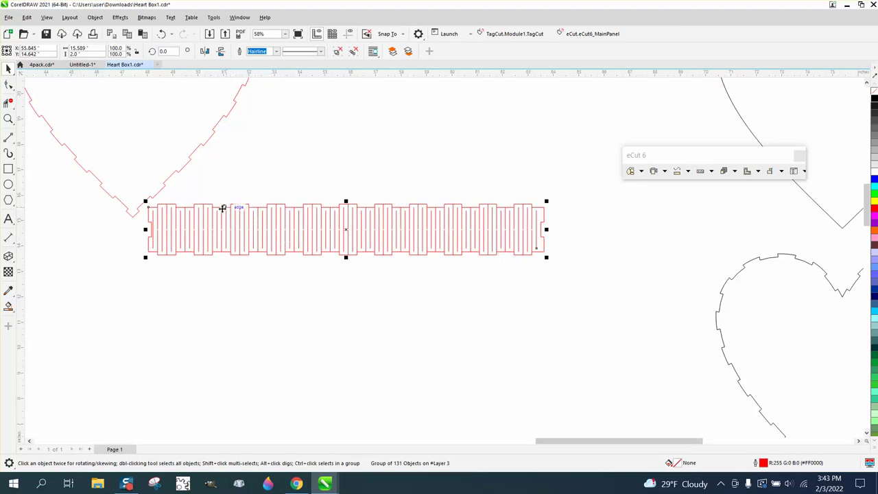
Zoom in closely and snap the strip's top-left corner onto the heart's bottom point.
left_click(8, 120)
left_click_drag(219, 196, 300, 269)
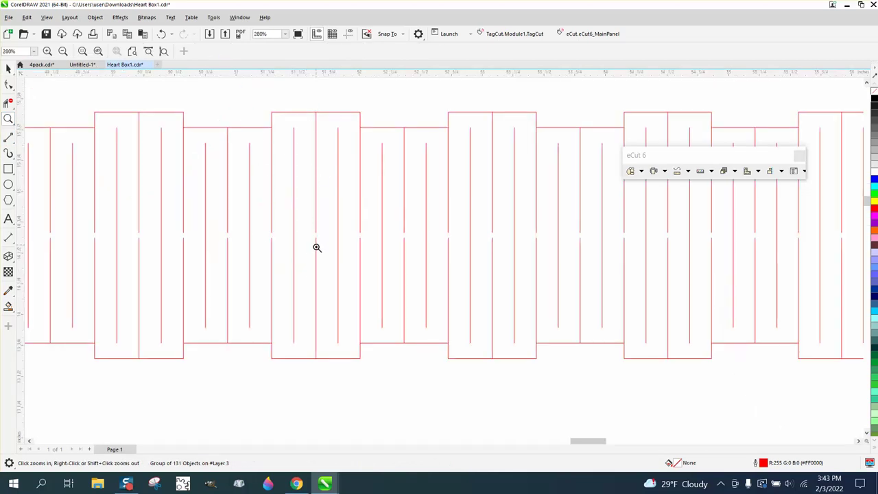
scroll(314, 241, "down", 5)
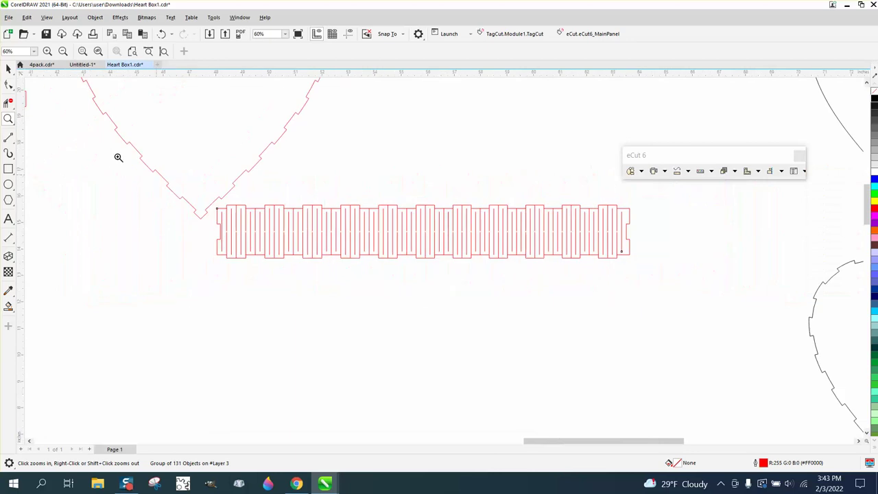
left_click(8, 68)
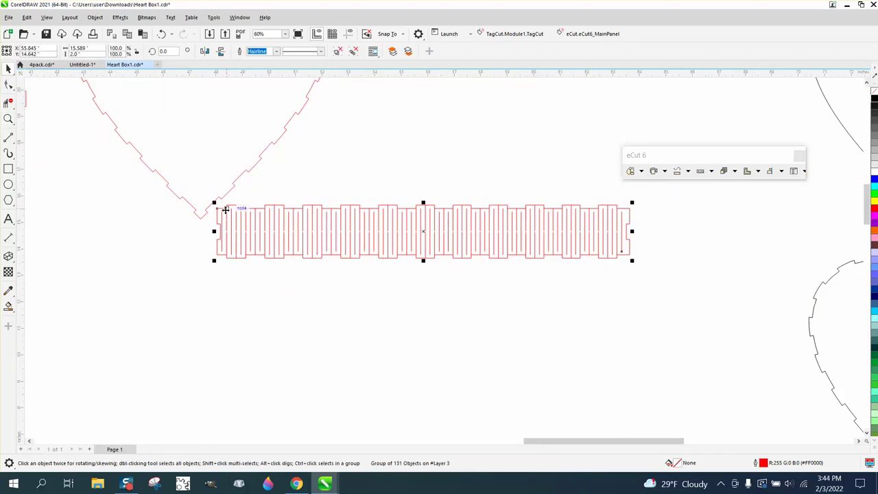
left_click_drag(226, 209, 203, 220)
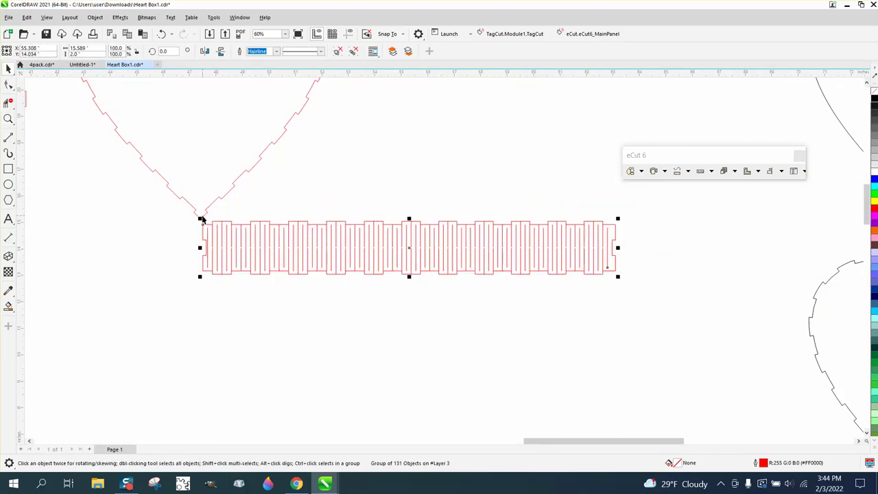
left_click(8, 118)
left_click_drag(115, 155, 441, 344)
left_click(8, 69)
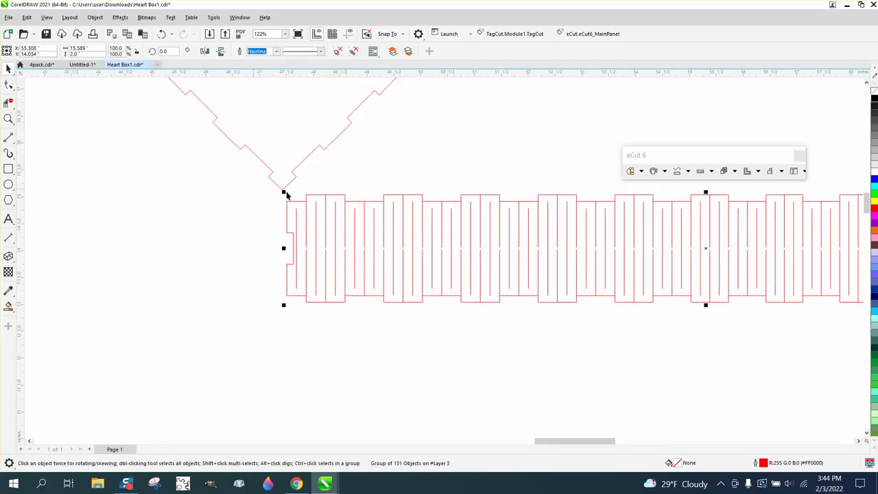
left_click_drag(308, 197, 295, 181)
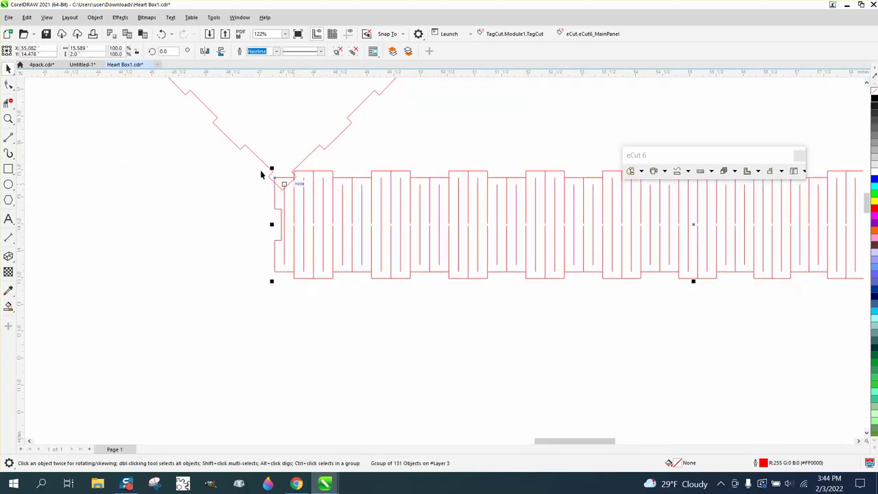
left_click(8, 119)
left_click(331, 193)
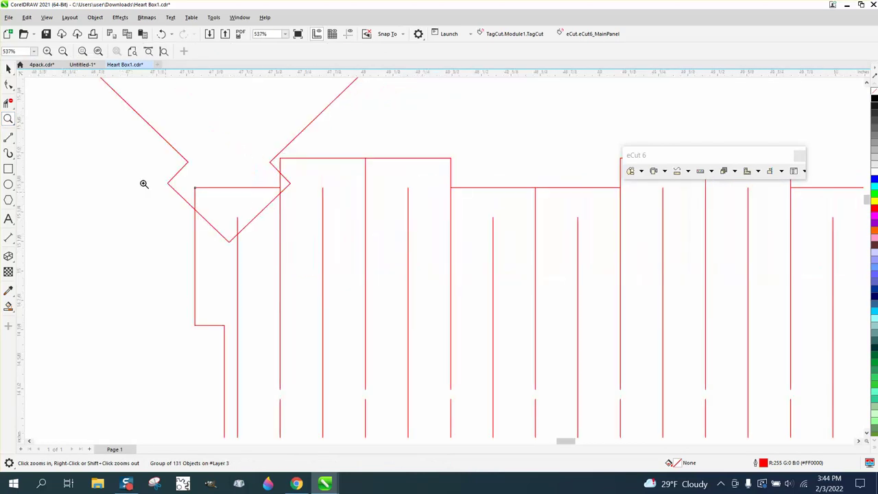
left_click(9, 68)
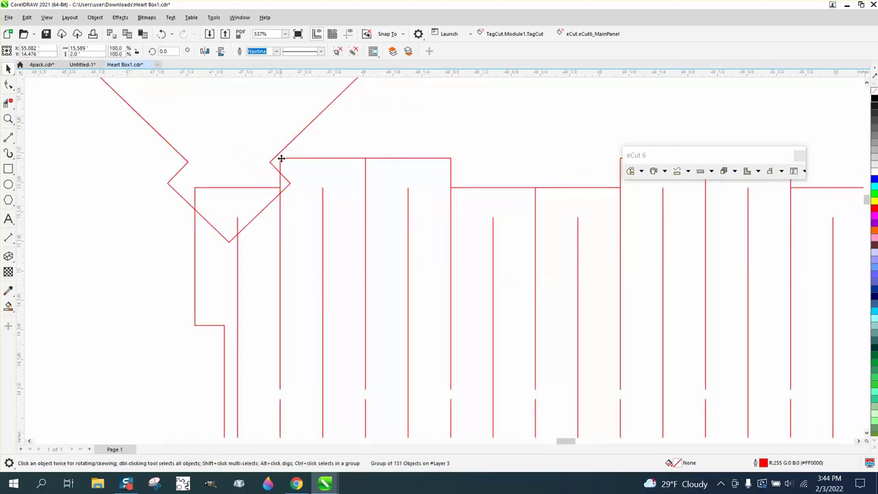
Align the strip's corner to the heart's tip and place the rotation centre there.
left_click_drag(280, 161, 270, 162)
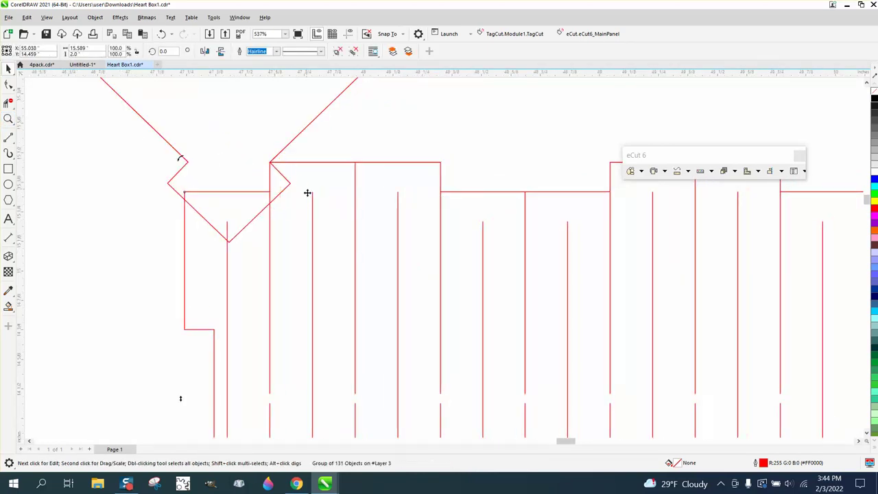
scroll(277, 200, "down", 2)
scroll(278, 199, "down", 3)
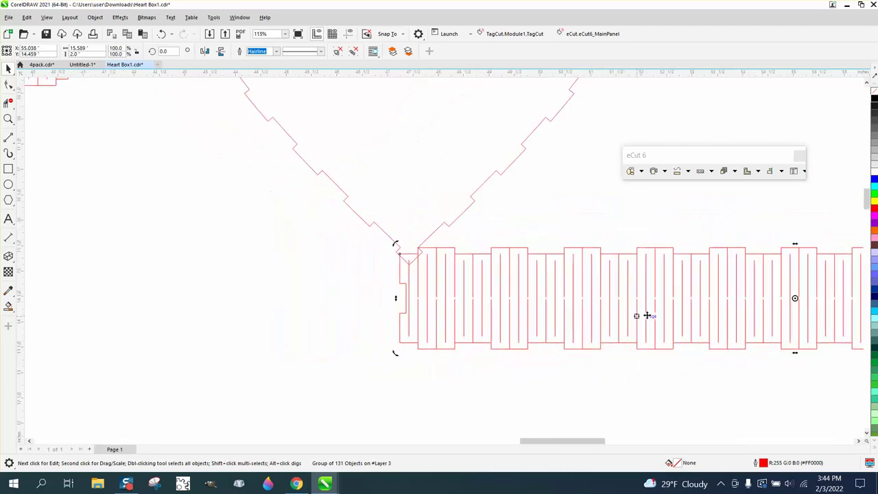
mouse_move(794, 298)
left_mouse_down()
mouse_move(457, 289)
mouse_move(418, 250)
left_mouse_up()
Rotate the strip 43.984° up along the heart's right side and inspect the joint.
scroll(411, 305, "down", 1)
scroll(355, 328, "down", 3)
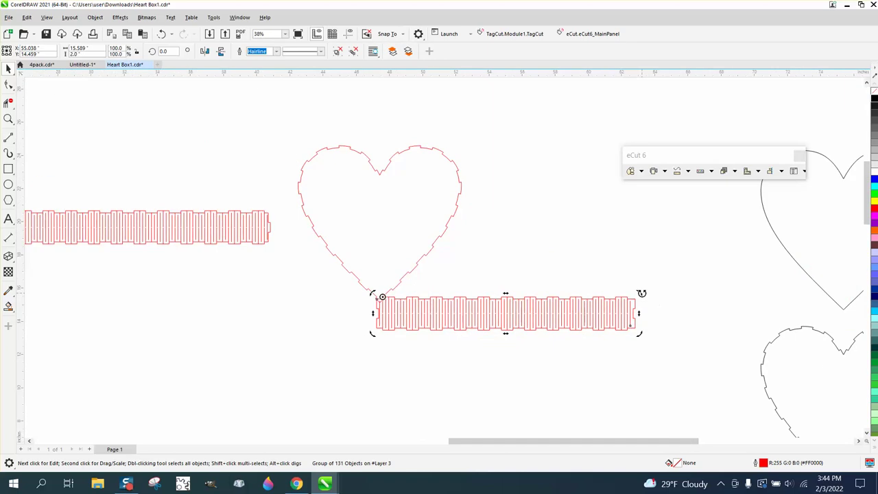
mouse_move(641, 292)
left_mouse_down()
mouse_move(599, 231)
mouse_move(525, 156)
left_mouse_up()
left_click(8, 118)
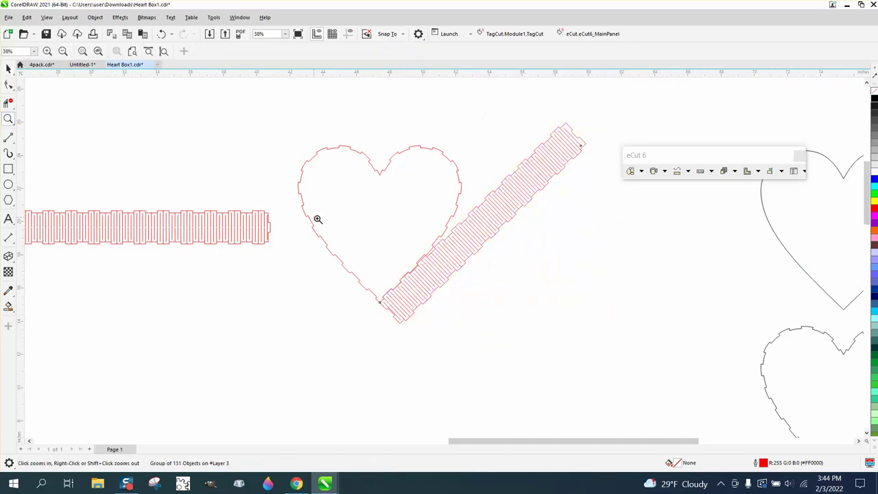
left_click_drag(317, 220, 457, 285)
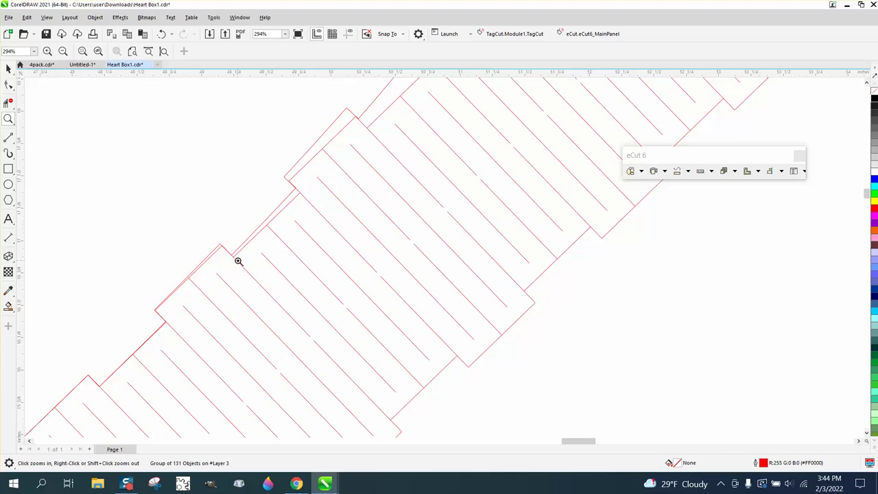
scroll(360, 219, "down", 2)
scroll(425, 296, "down", 5)
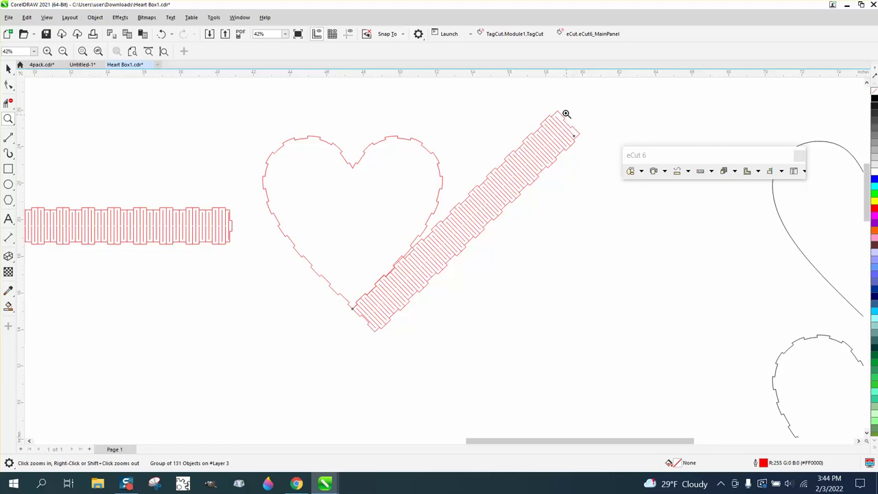
left_click_drag(554, 107, 612, 154)
scroll(332, 196, "down", 3)
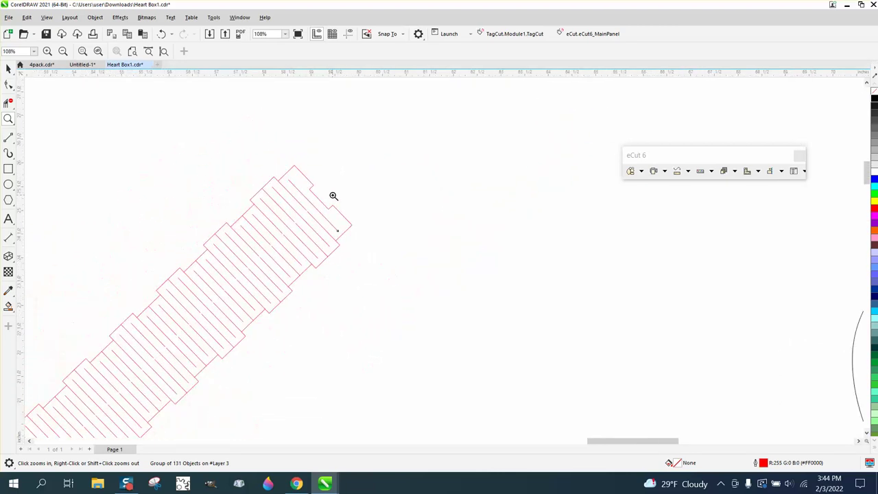
scroll(334, 196, "down", 4)
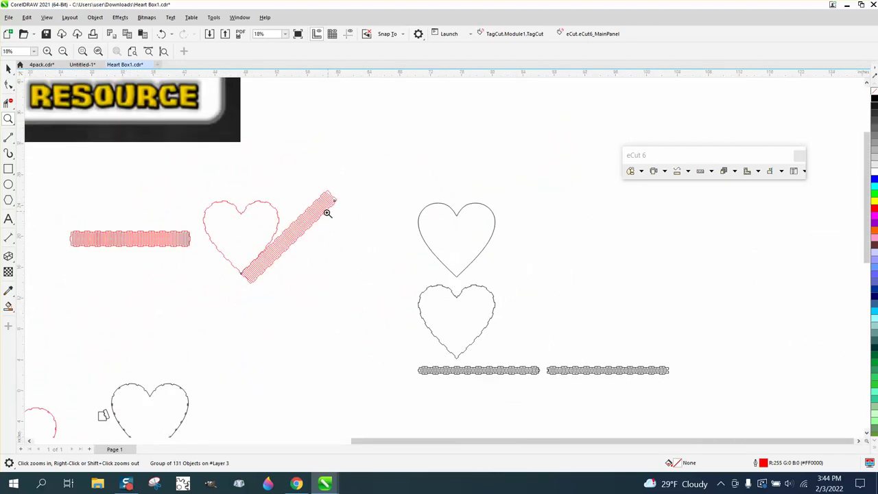
Move the diagonal strip up-right and lay the smooth black heart over the red heart.
left_click(8, 69)
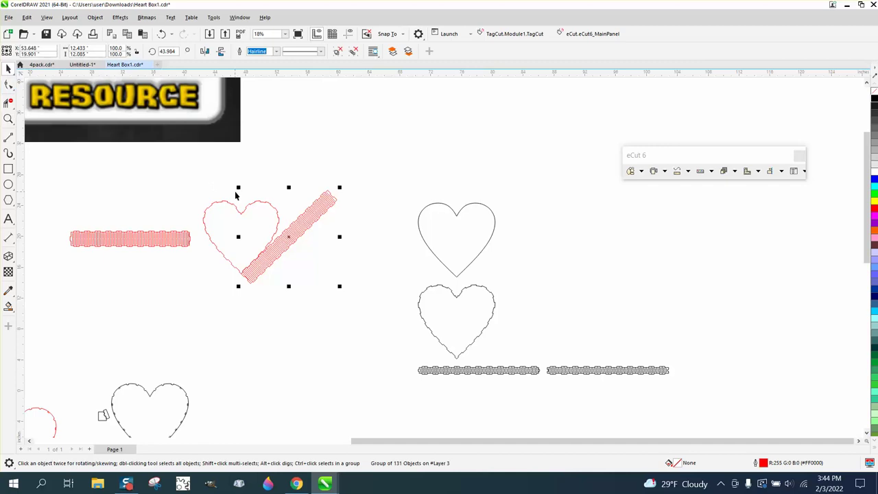
left_click_drag(304, 218, 389, 161)
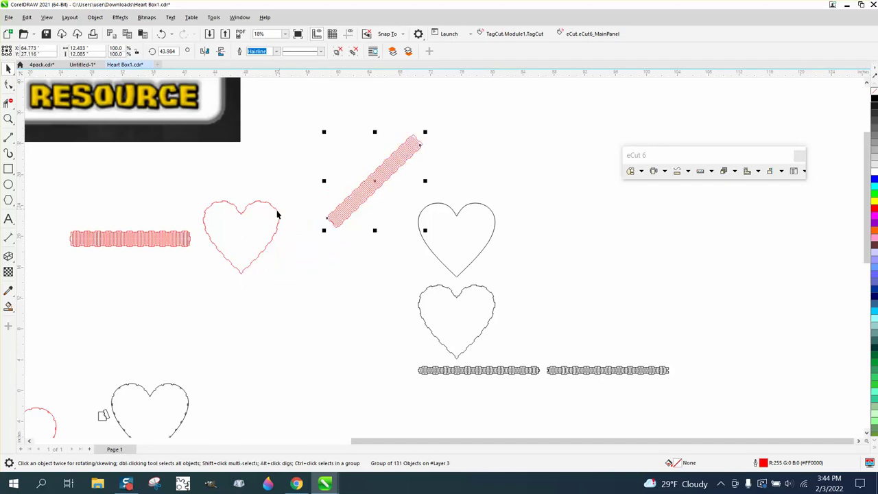
left_click(453, 243)
left_click_drag(456, 242, 241, 238)
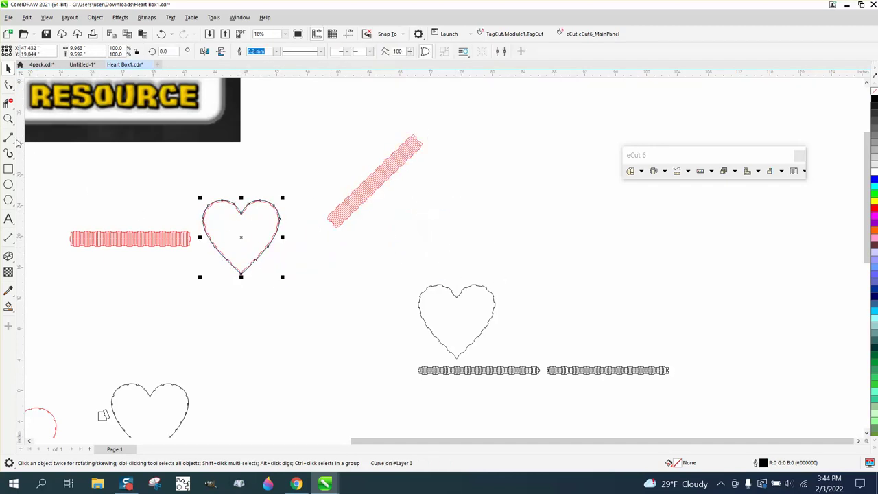
Compare the hearts' centres up close, push the strip further right, and place the black heart beside the red one.
left_click(8, 119)
left_click_drag(186, 198, 354, 279)
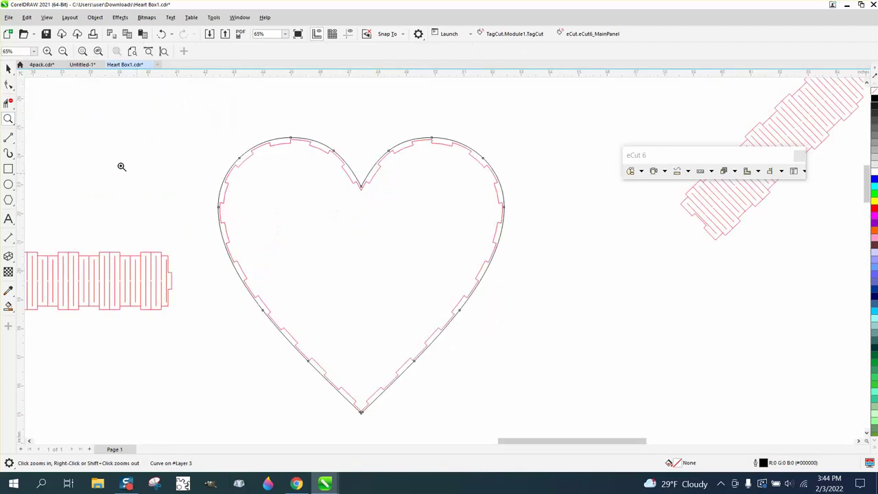
left_click(8, 68)
scroll(304, 247, "down", 1)
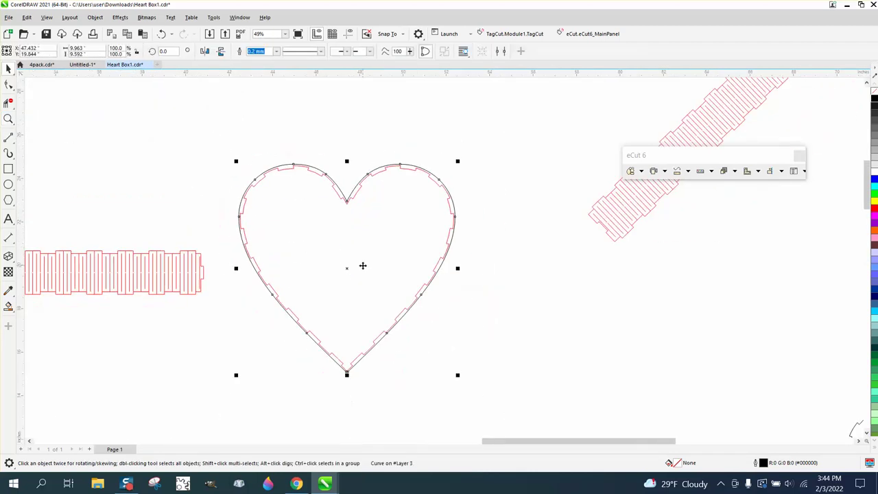
left_click_drag(362, 266, 511, 284)
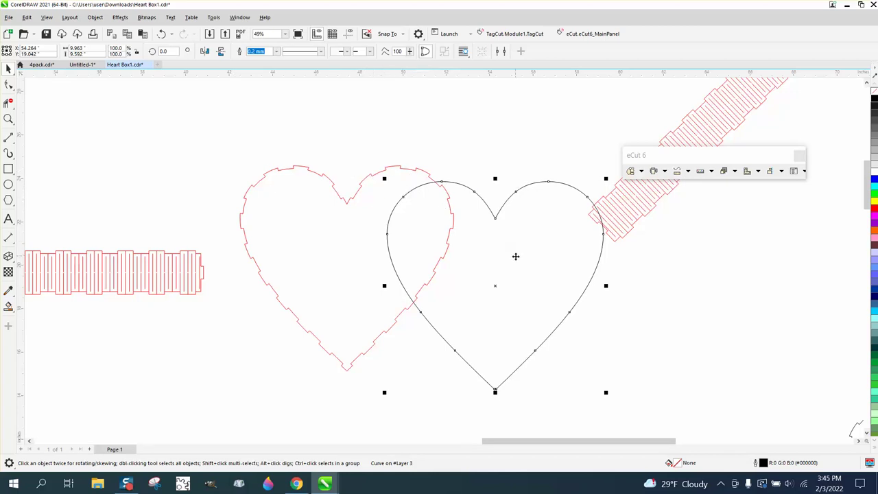
left_click_drag(503, 285, 345, 268)
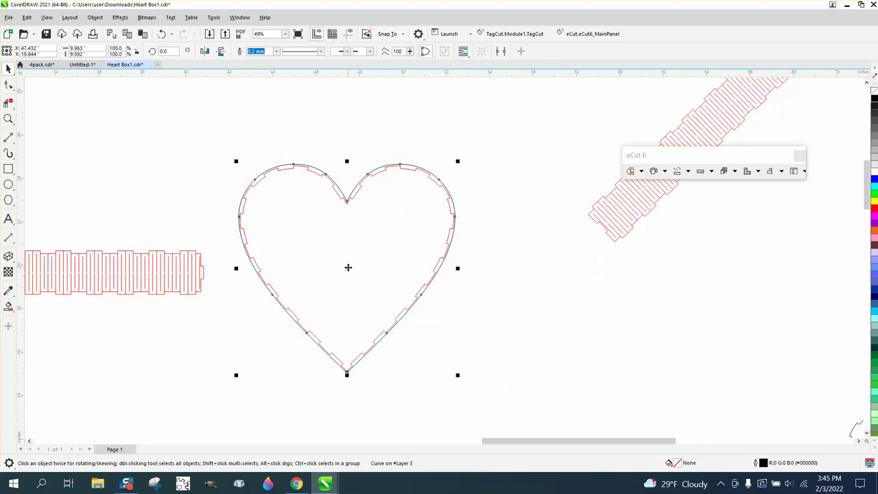
scroll(348, 268, "down", 2)
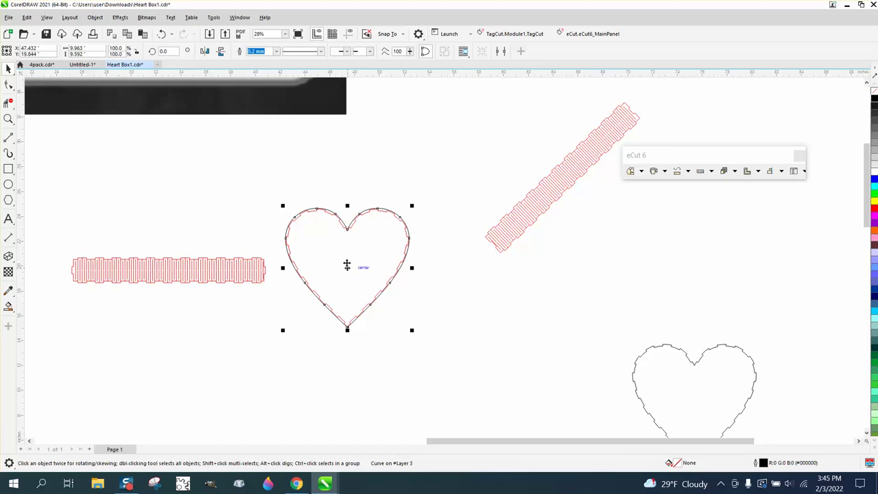
left_click_drag(545, 209, 696, 285)
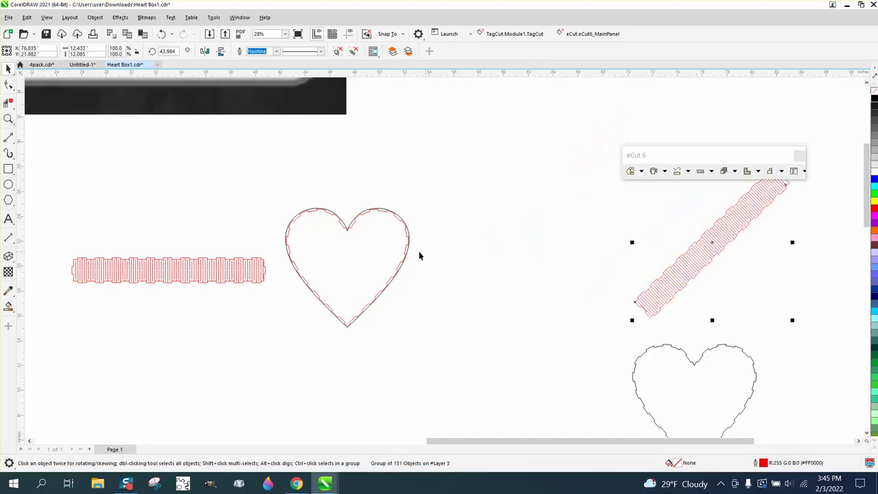
left_click_drag(401, 252, 585, 232)
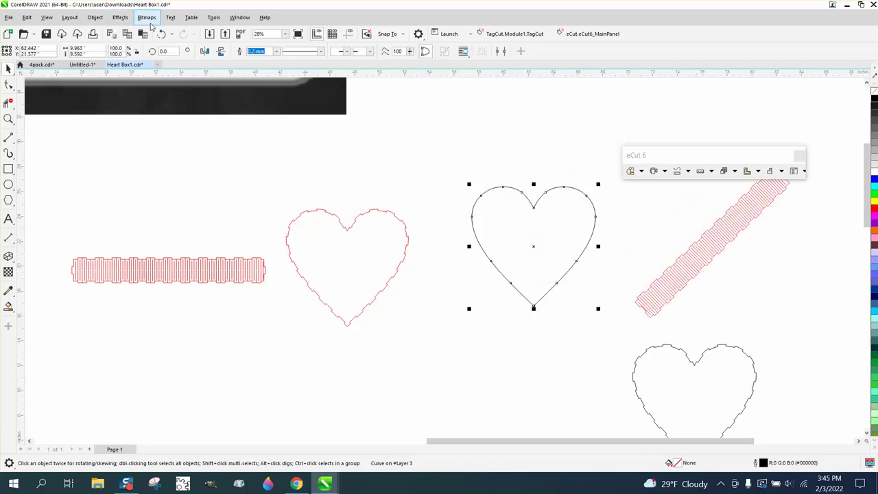
Add an inner contour to the black heart from the Effects Contour settings.
left_click(120, 17)
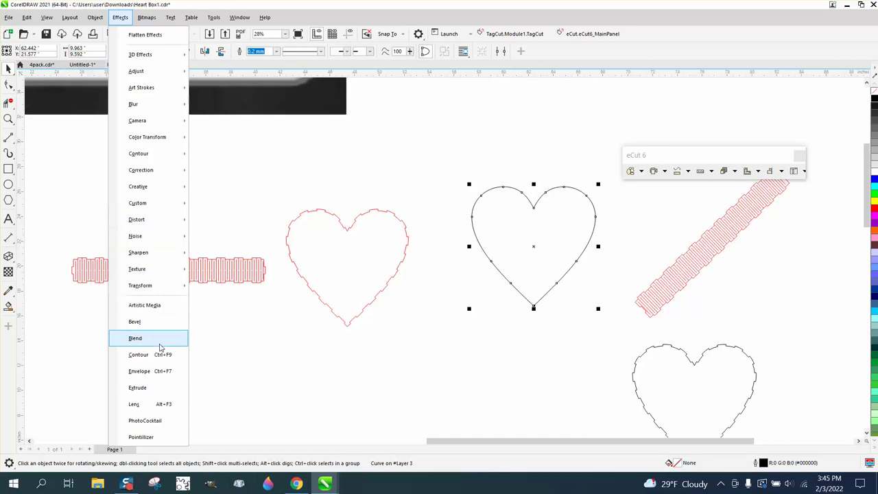
left_click(152, 354)
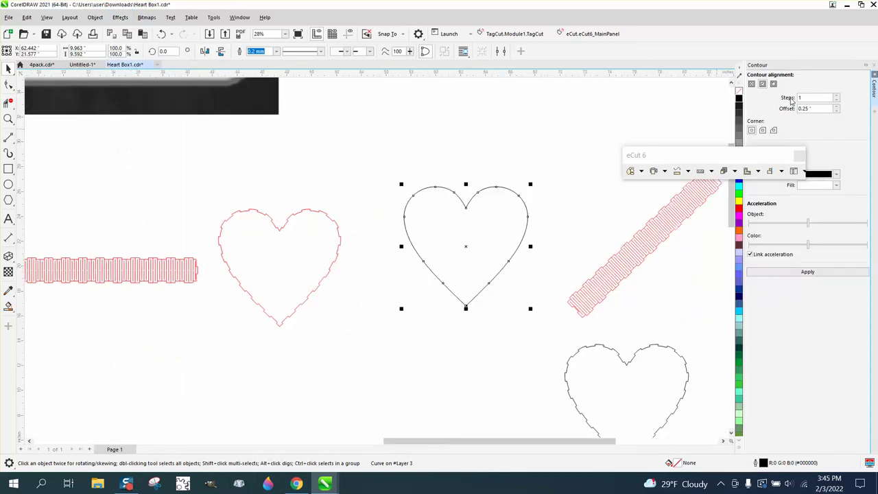
left_click(807, 272)
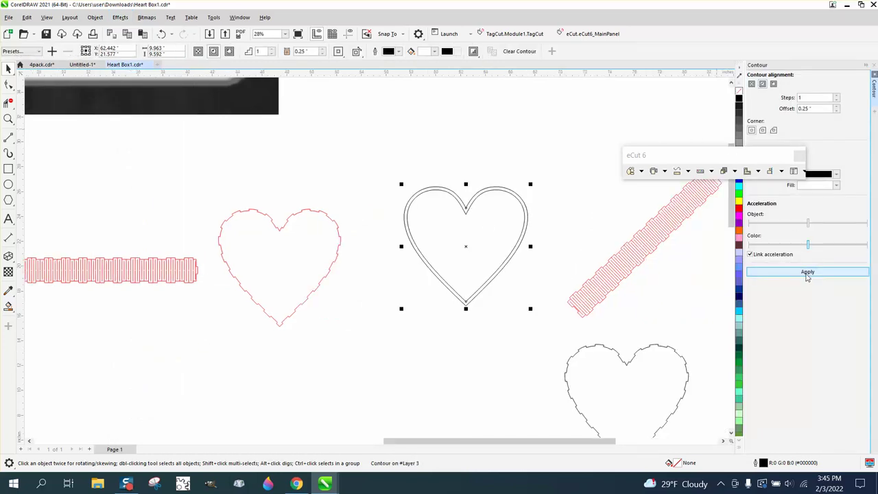
left_click(450, 225)
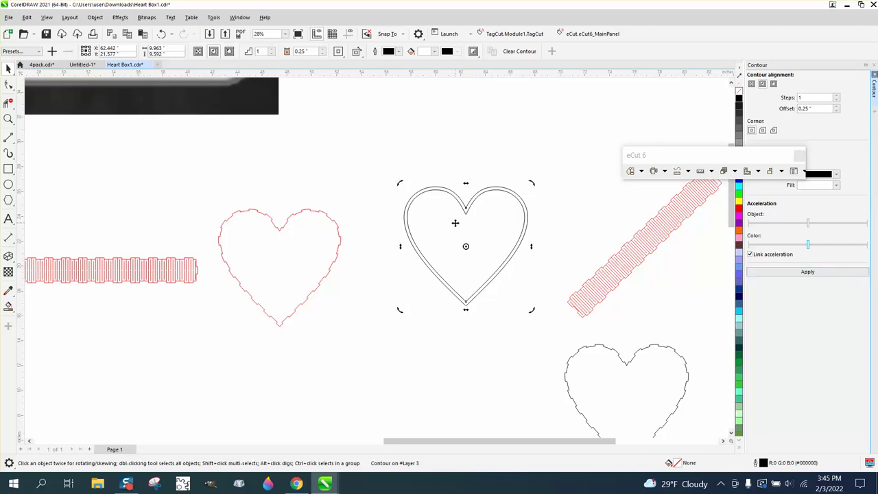
Break the contour apart from the heart and move the heart pair down-left.
left_click(95, 17)
left_click(164, 325)
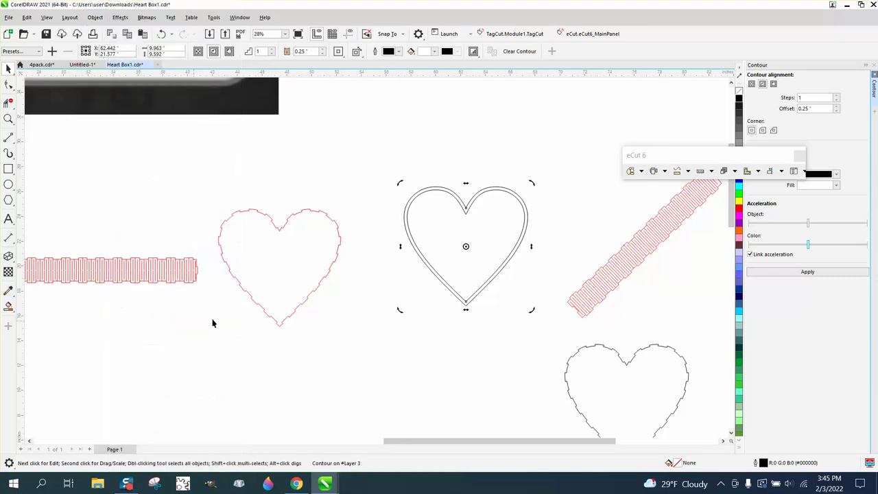
left_click(426, 262)
left_click_drag(436, 255, 382, 335)
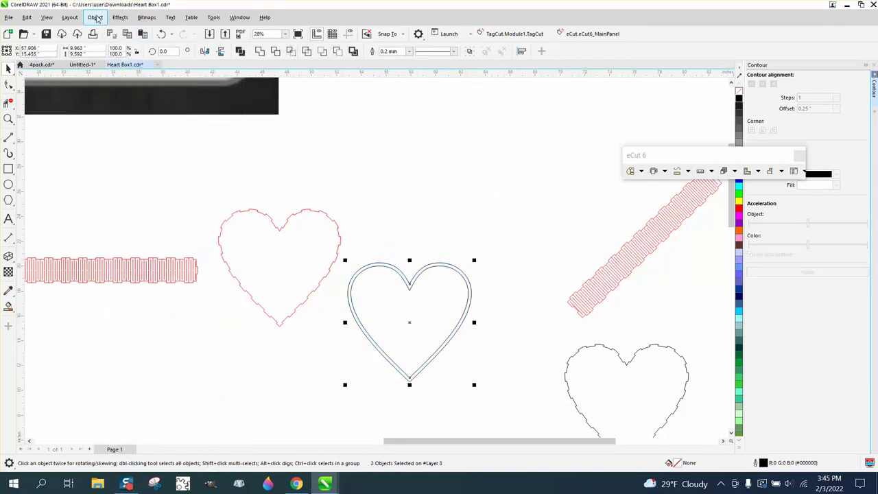
left_click(95, 17)
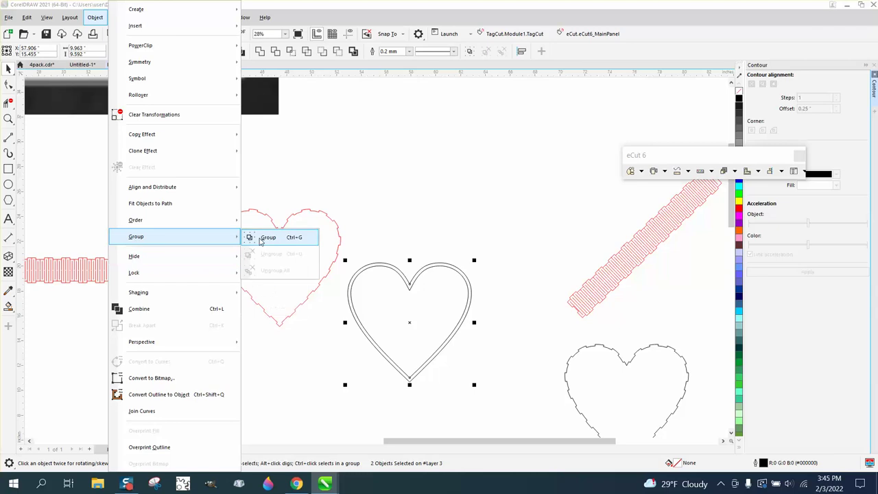
left_click(348, 180)
Move the red heart onto the red strip and pull the outer heart outline up above the inner one.
left_click_drag(323, 251, 221, 206)
left_click_drag(547, 388, 556, 415)
left_click(94, 17)
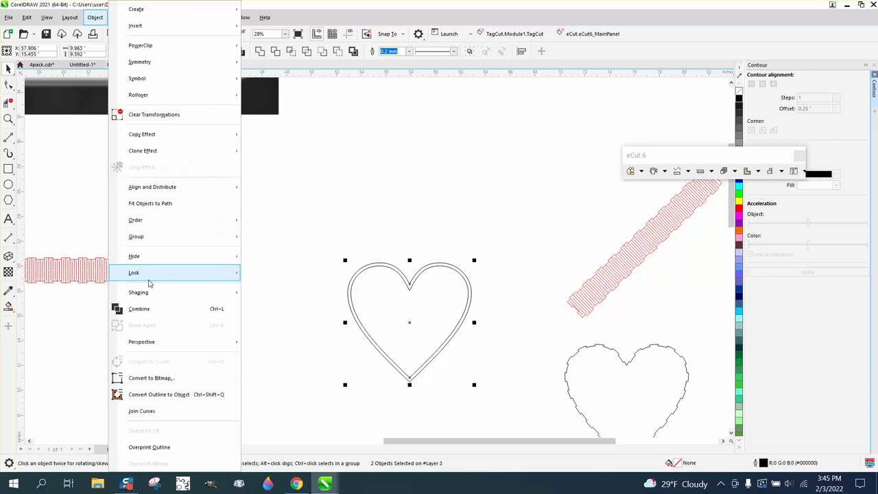
mouse_move(212, 241)
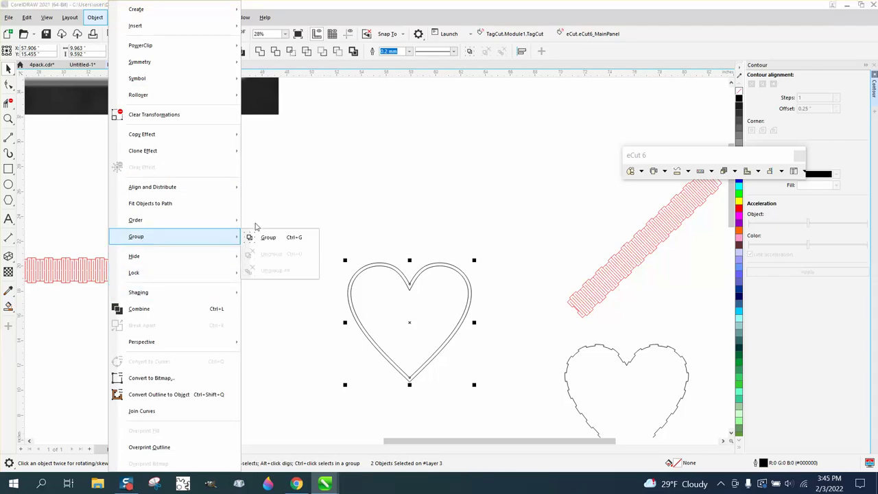
left_click(344, 235)
left_click_drag(390, 267, 393, 139)
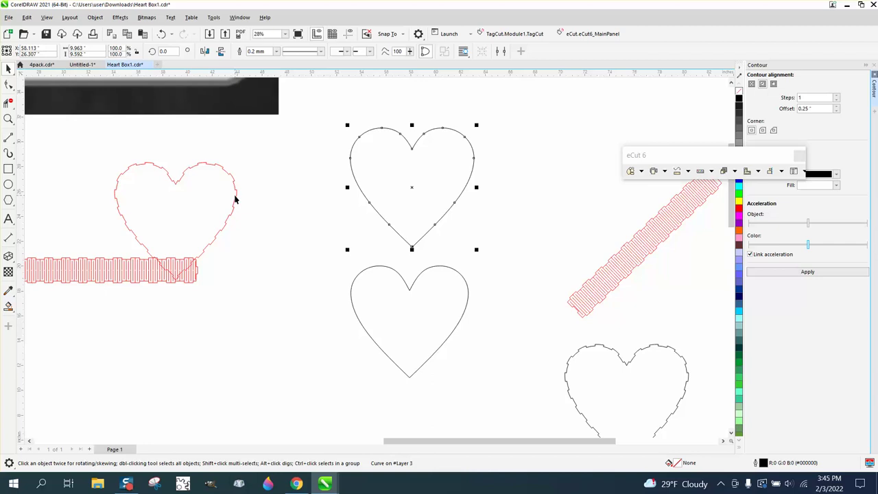
Shift the red notched heart right, lay the plain heart on it, and scale it down to fit inside.
left_click_drag(234, 199, 330, 194)
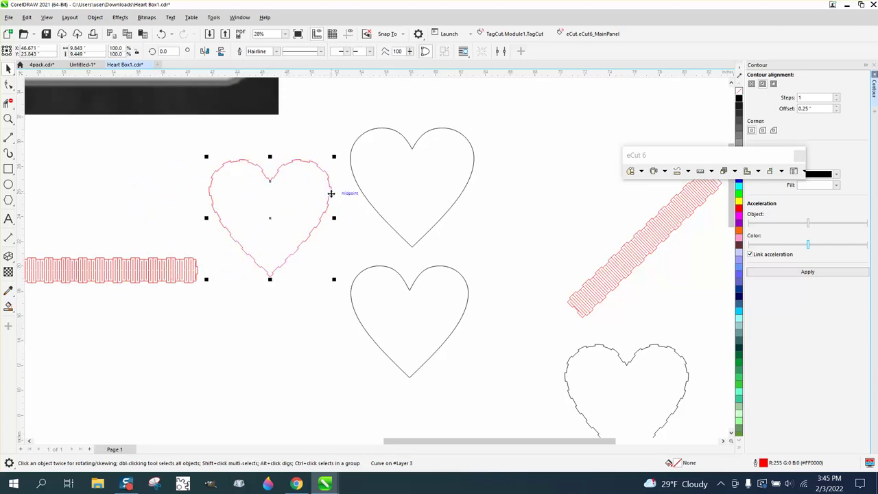
left_click_drag(411, 291, 285, 199)
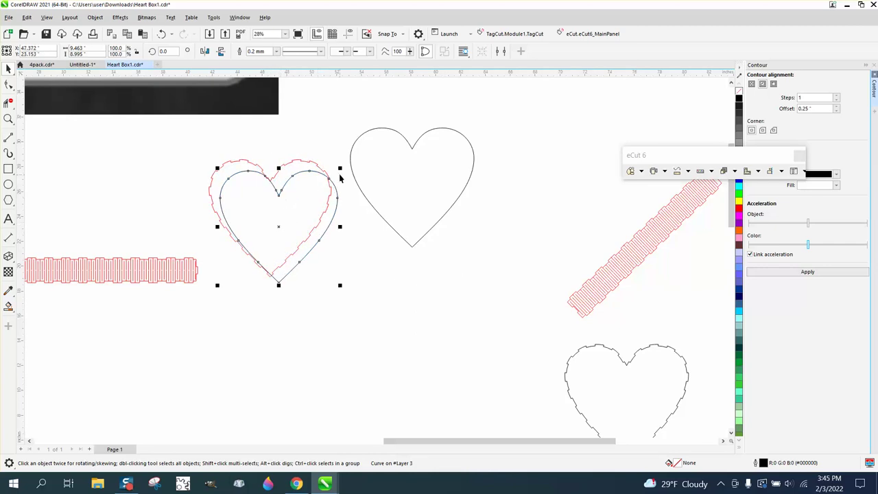
left_click_drag(340, 168, 338, 176)
scroll(281, 217, "down", 1)
scroll(281, 217, "down", 2)
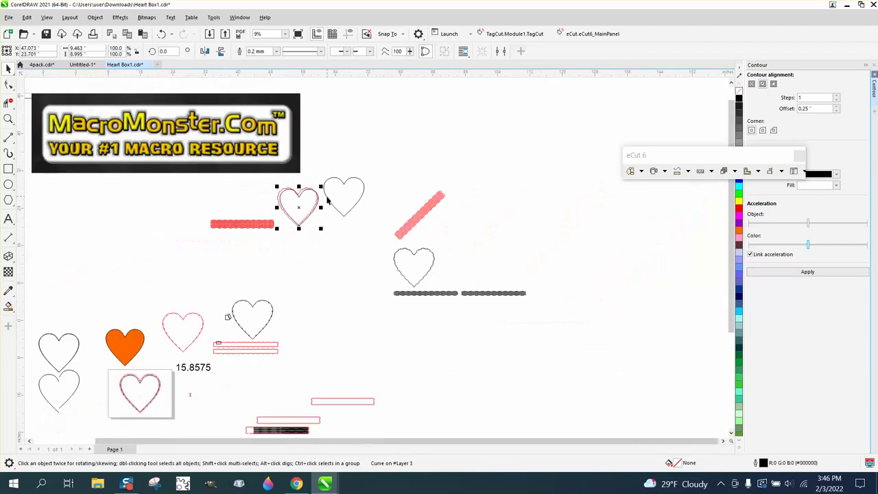
Undo the accidental move of the boxed red heart pair and zoom in on it.
scroll(342, 208, "down", 1)
left_click_drag(136, 344, 200, 395)
left_click_drag(172, 367, 353, 292)
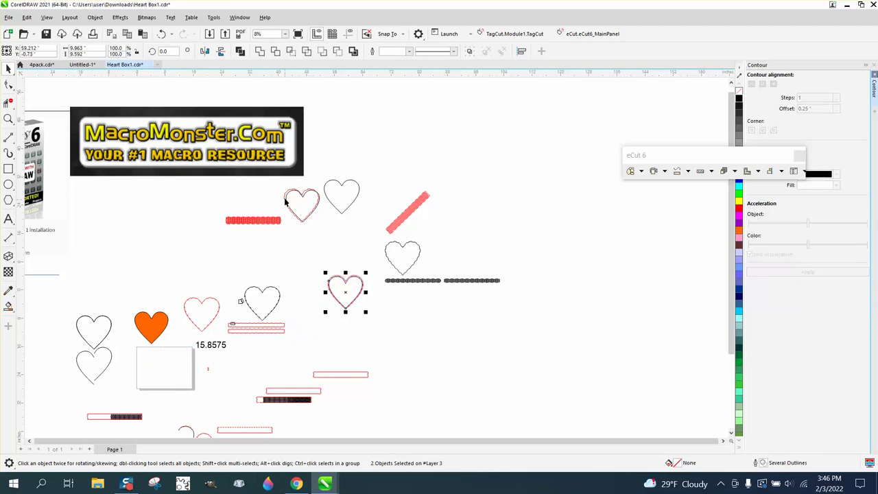
left_click_drag(283, 187, 338, 232)
key("ctrl+z")
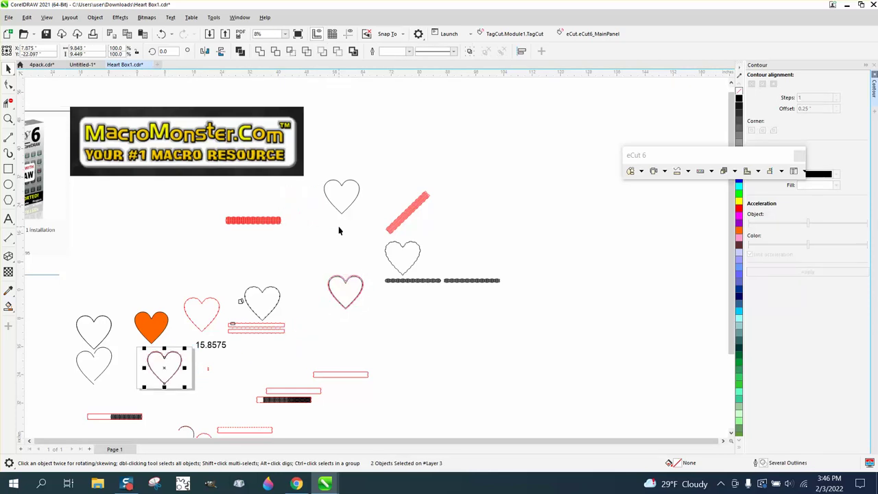
left_click(8, 119)
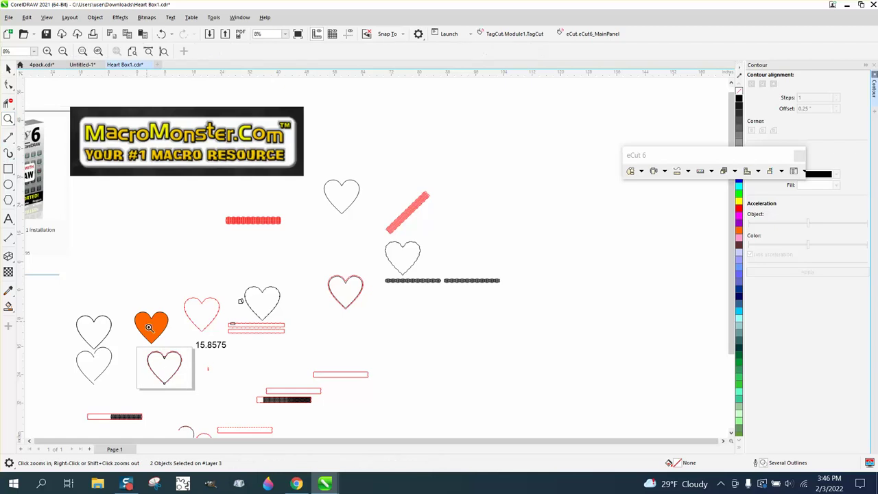
left_click_drag(148, 336, 220, 397)
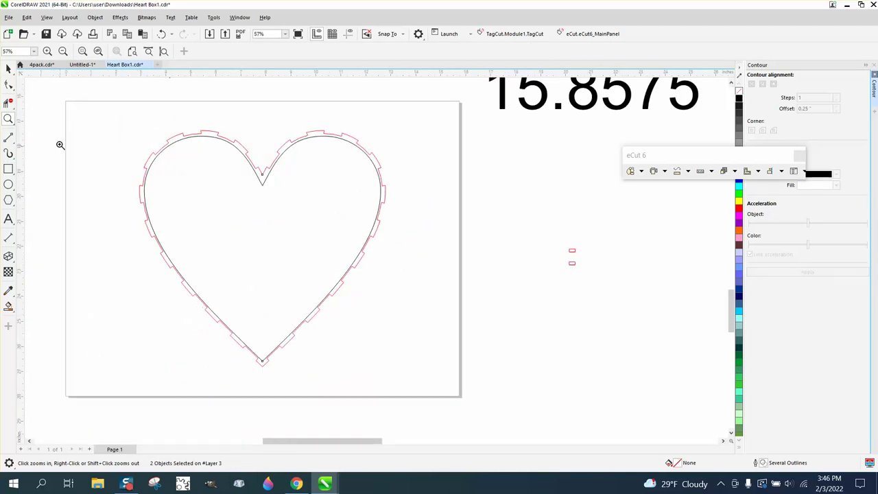
left_click(8, 69)
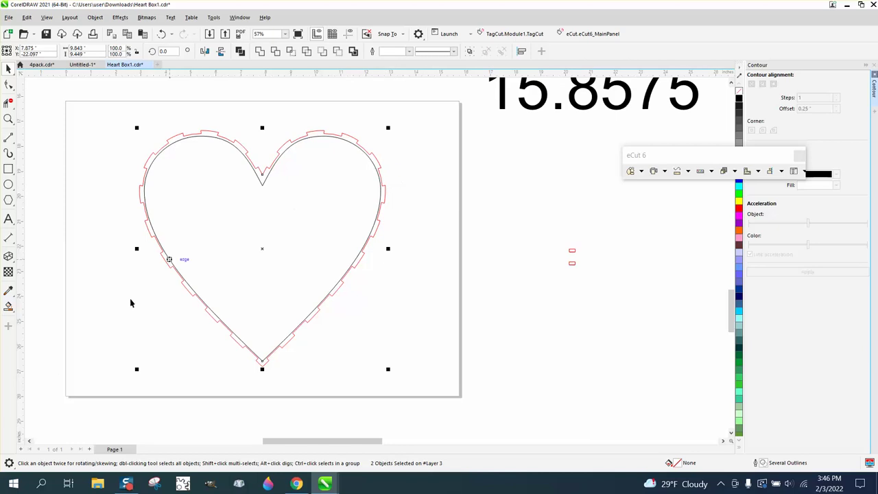
Smart-fill the gap between the smooth heart and its notched outline solid black.
left_click(9, 306)
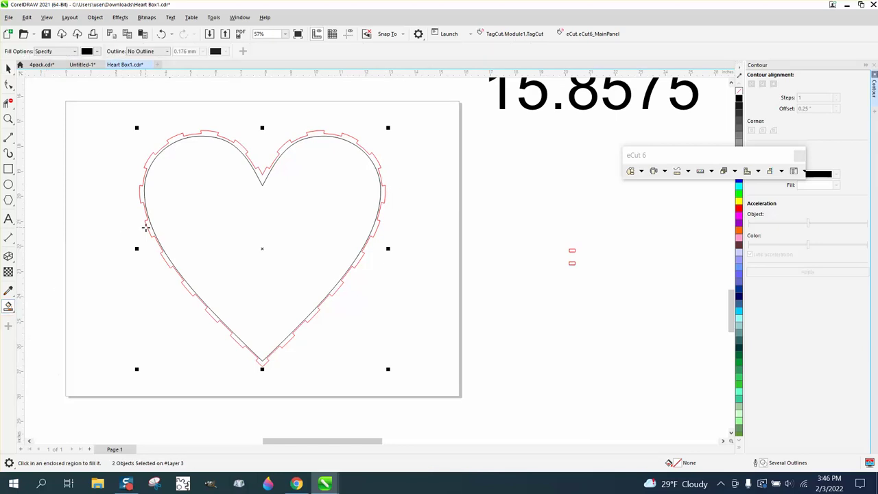
left_click(149, 226)
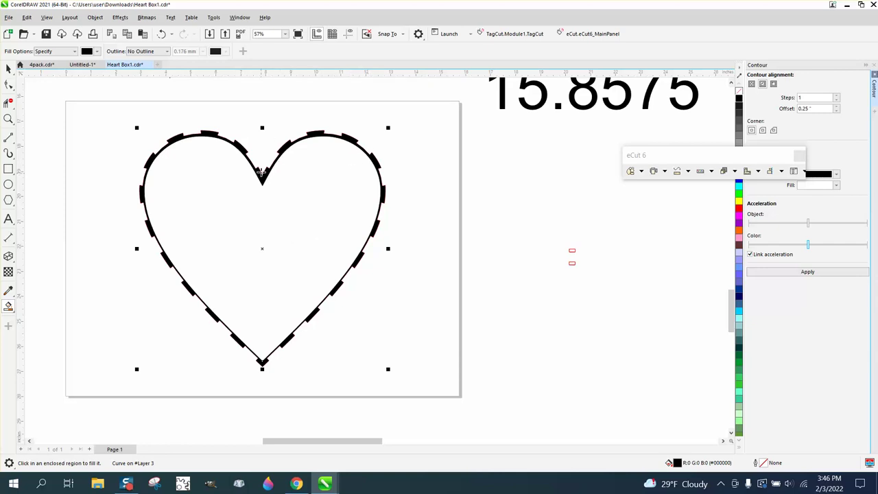
scroll(281, 151, "down", 1)
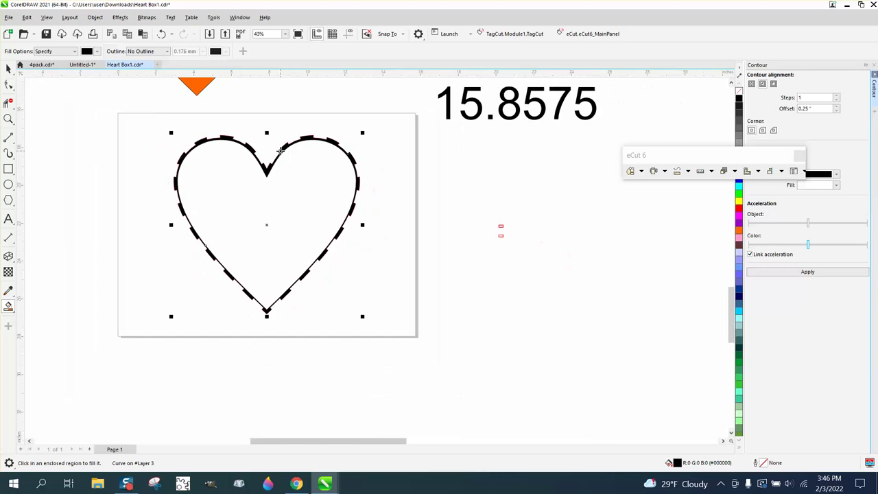
scroll(274, 159, "down", 1)
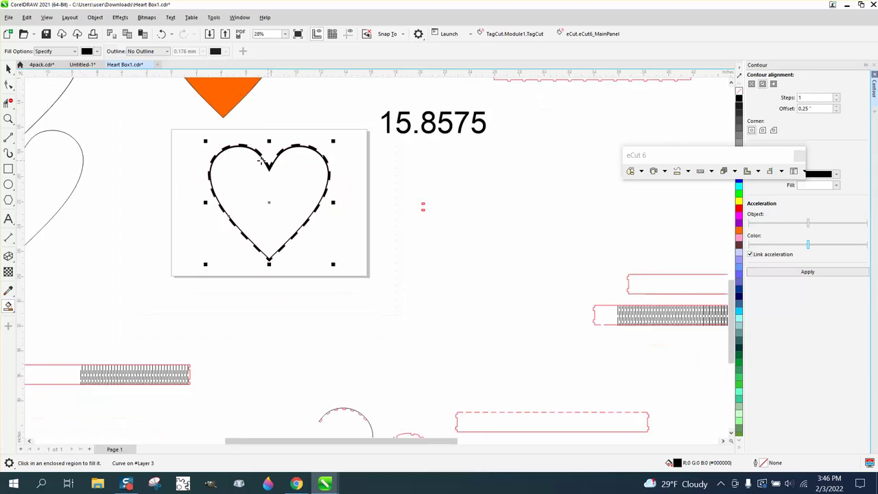
Select the top heart further down the page.
left_click(8, 68)
scroll(378, 272, "down", 2)
scroll(378, 273, "down", 1)
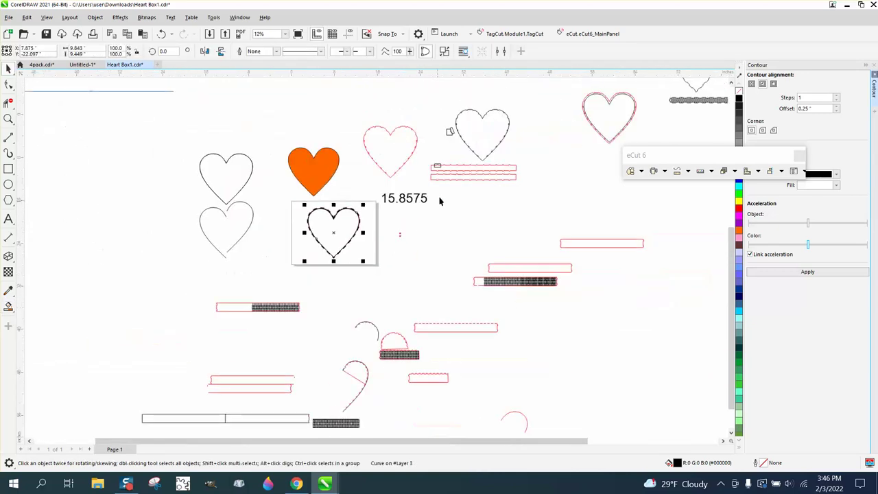
scroll(523, 161, "down", 2)
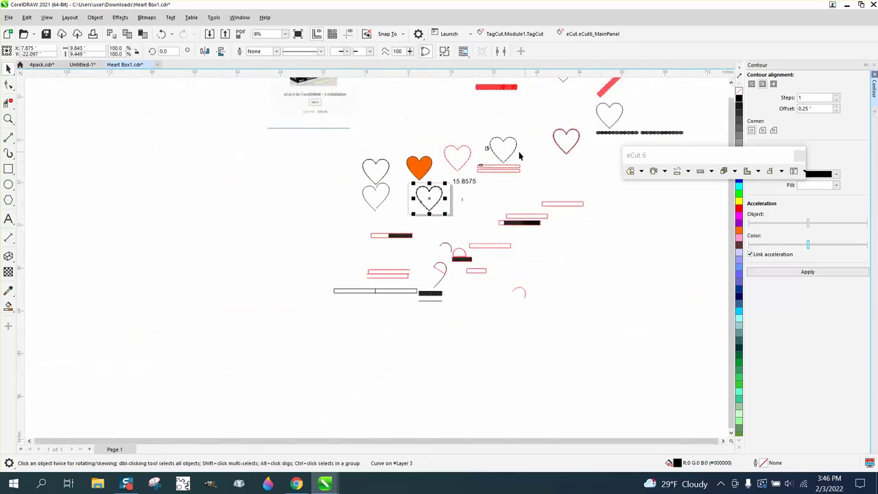
scroll(474, 169, "down", 1)
left_click(533, 108)
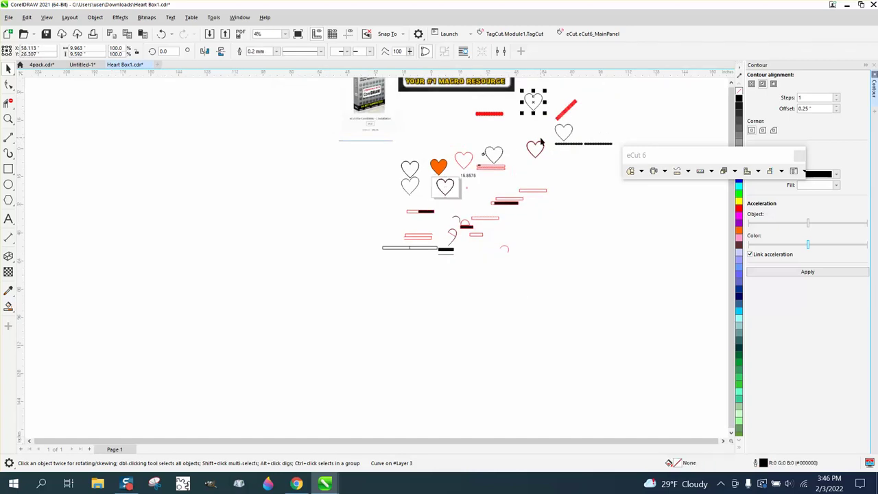
Zoom in on the boxed heart and drag a copy of it to the right.
key("Tab")
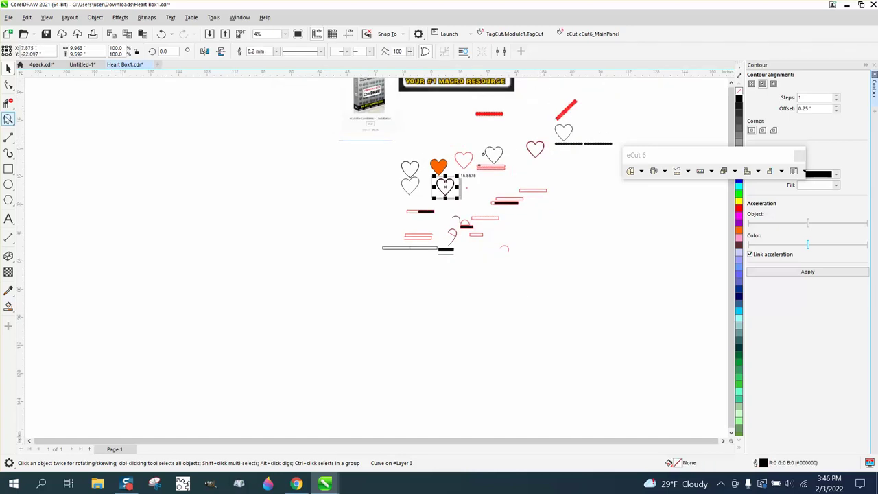
left_click(8, 118)
left_click_drag(428, 170, 485, 210)
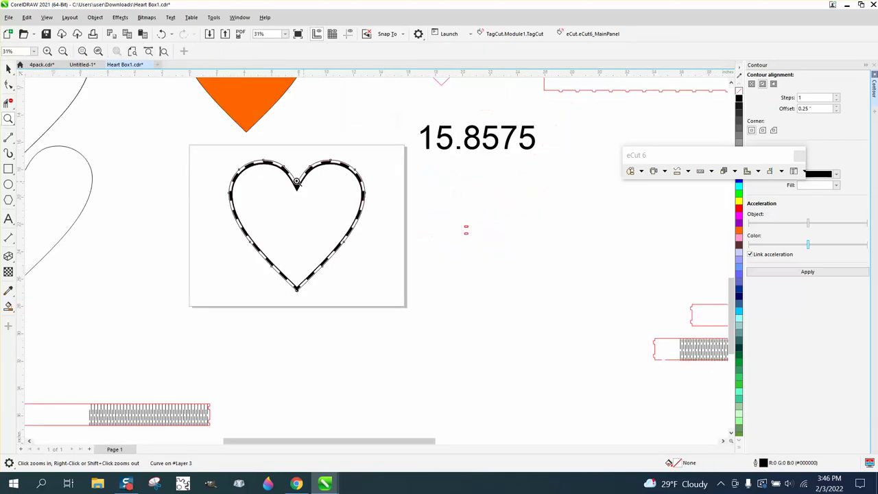
left_click(8, 68)
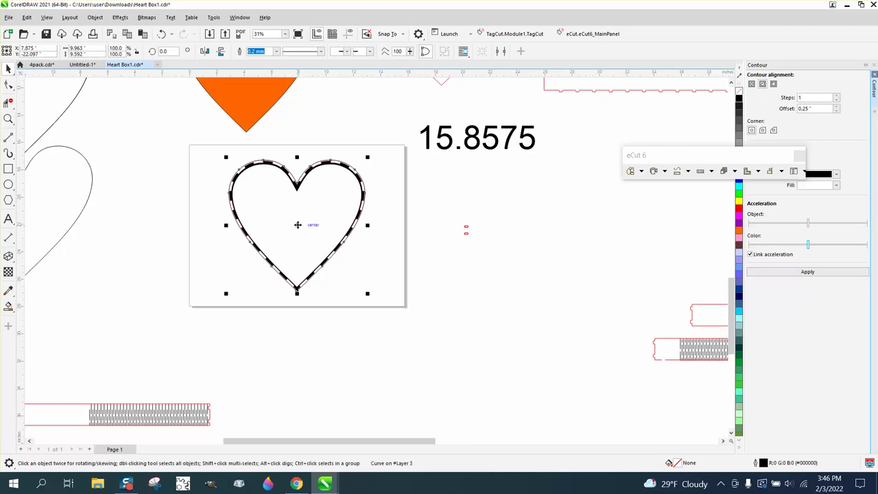
left_click_drag(298, 228, 424, 245)
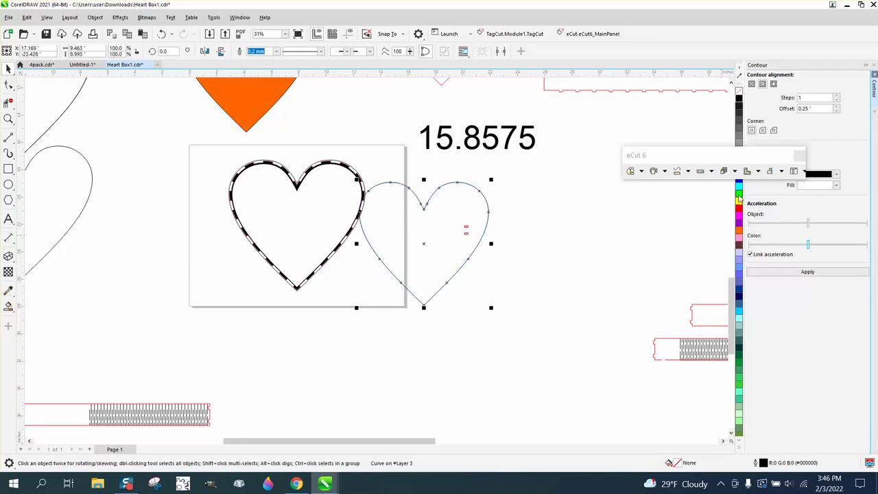
left_click(799, 154)
Fill the copied heart blue and move it off to the right.
left_click(739, 181)
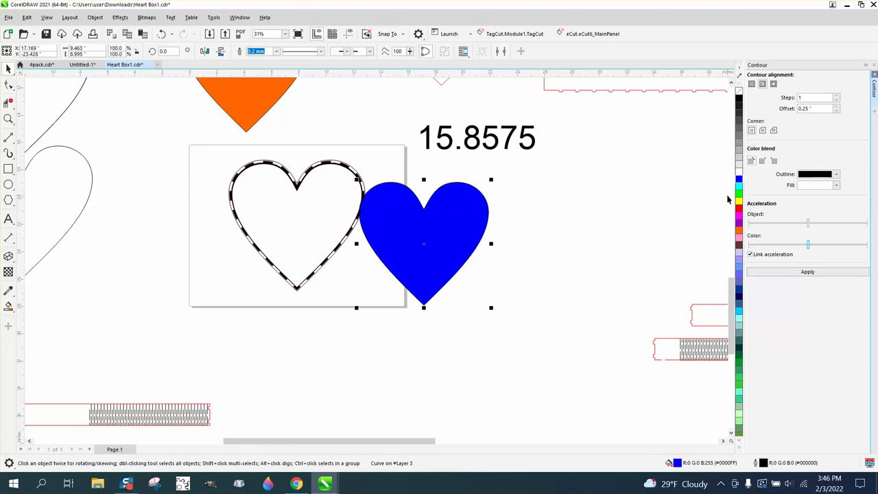
key("p")
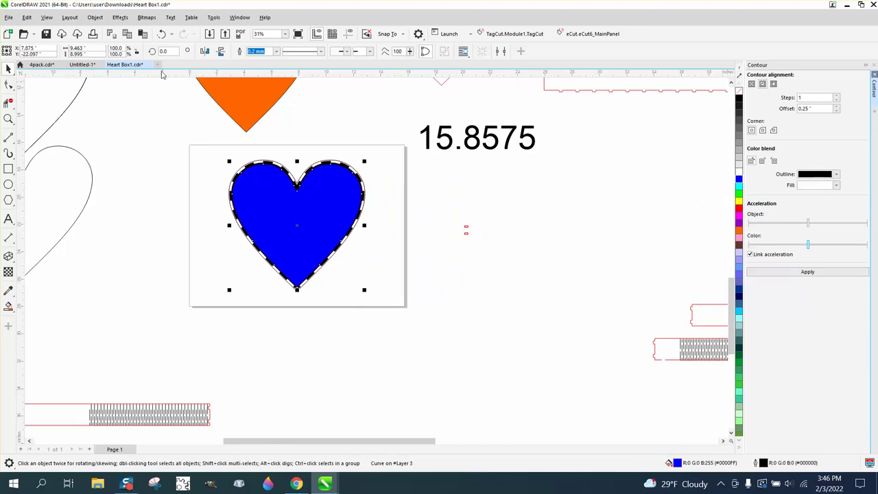
left_click(162, 34)
left_click_drag(436, 218, 516, 216)
Drag out another heart copy, fill it blue and centre it over the dashed heart.
left_click_drag(356, 176, 433, 278)
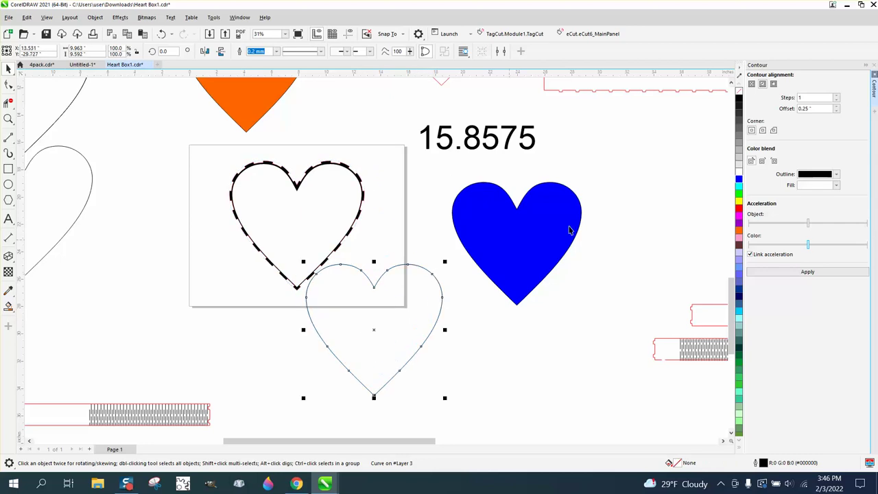
left_click(738, 179)
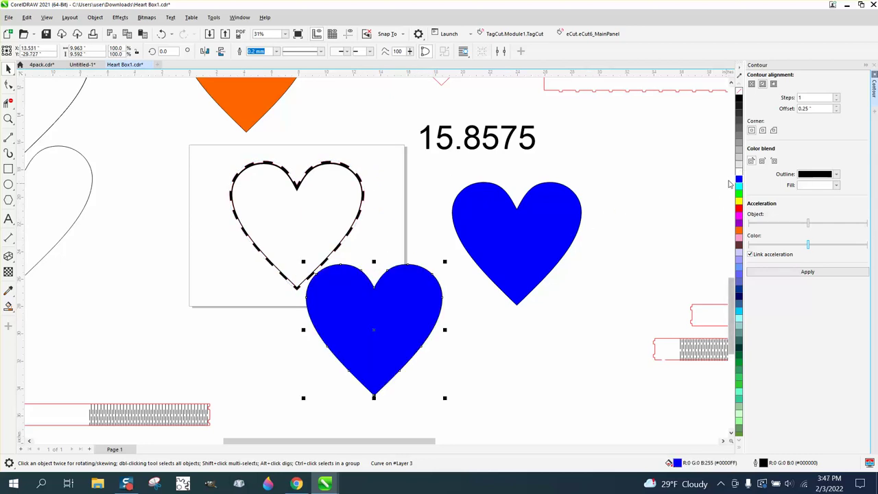
key("p")
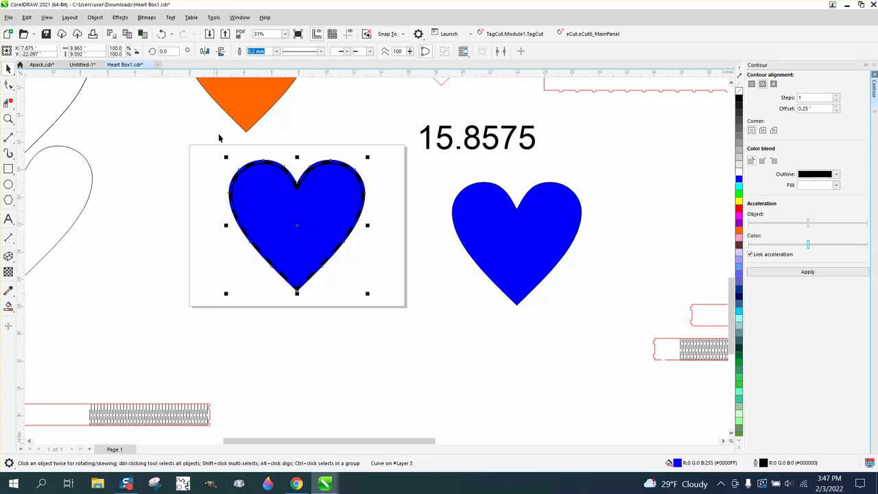
Move the blue heart and colour the right heart yellow, then undo both changes.
left_click(94, 18)
mouse_move(143, 224)
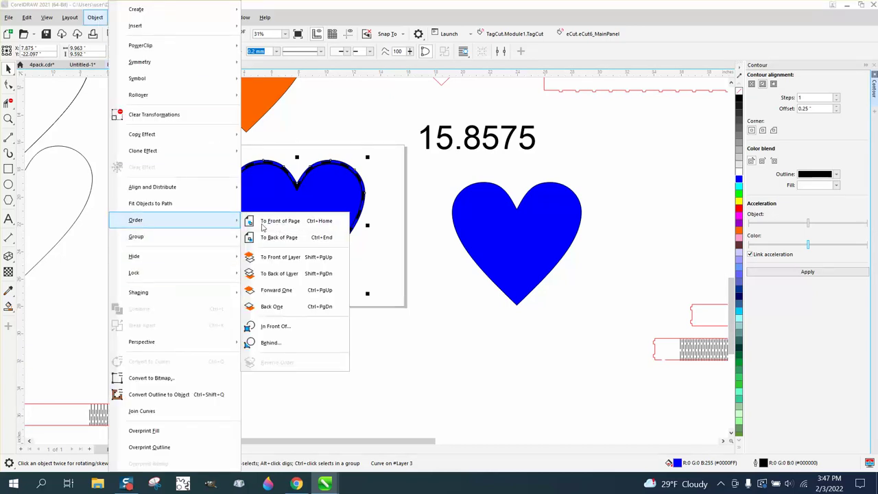
left_click(274, 221)
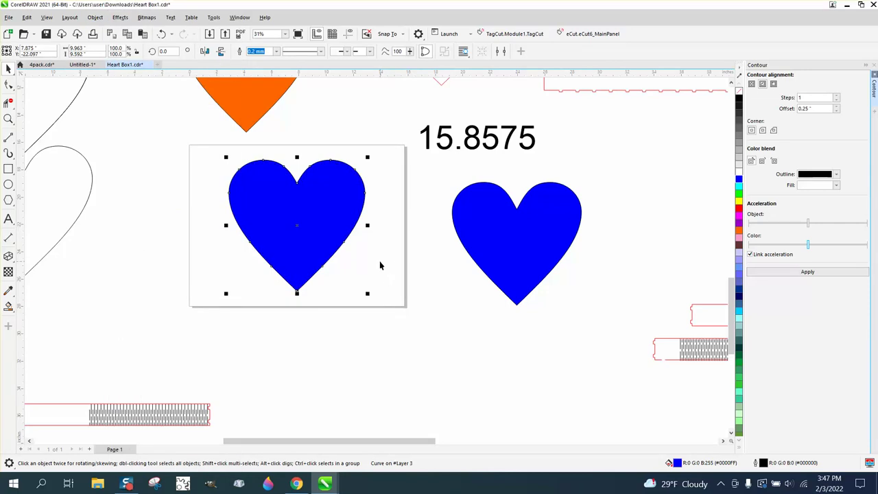
left_click_drag(315, 221, 372, 289)
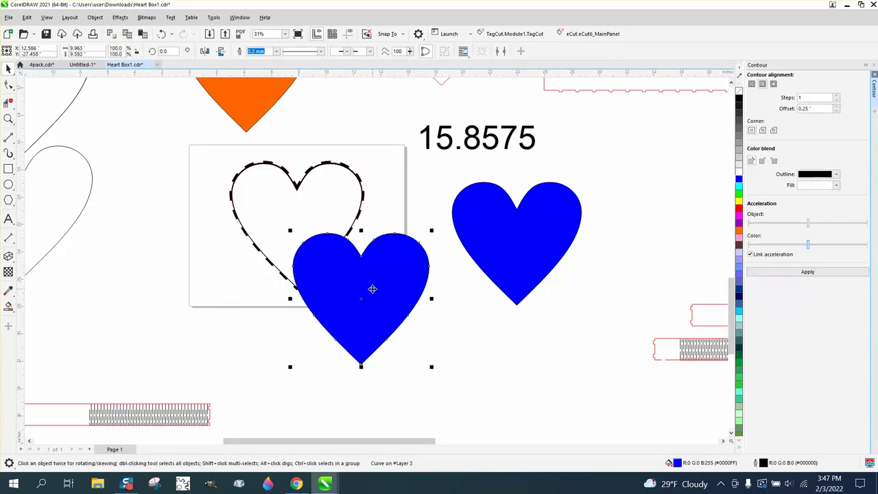
left_click(499, 263)
left_click(738, 199)
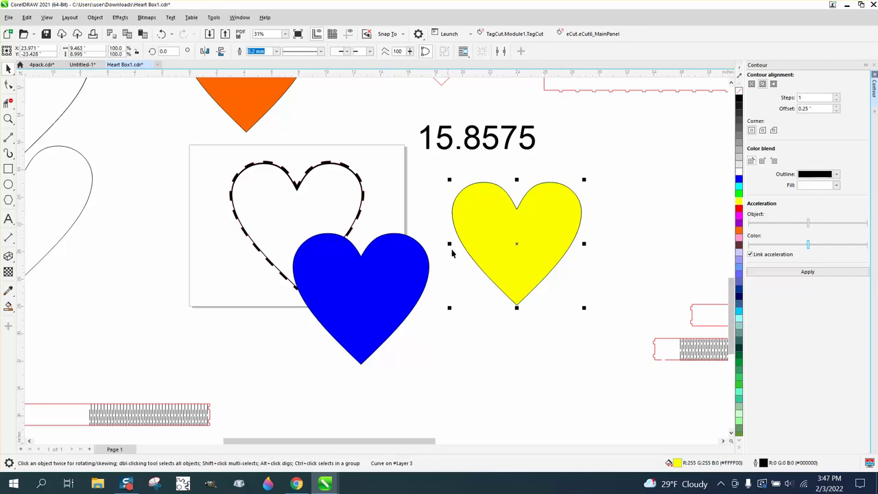
left_click(161, 34)
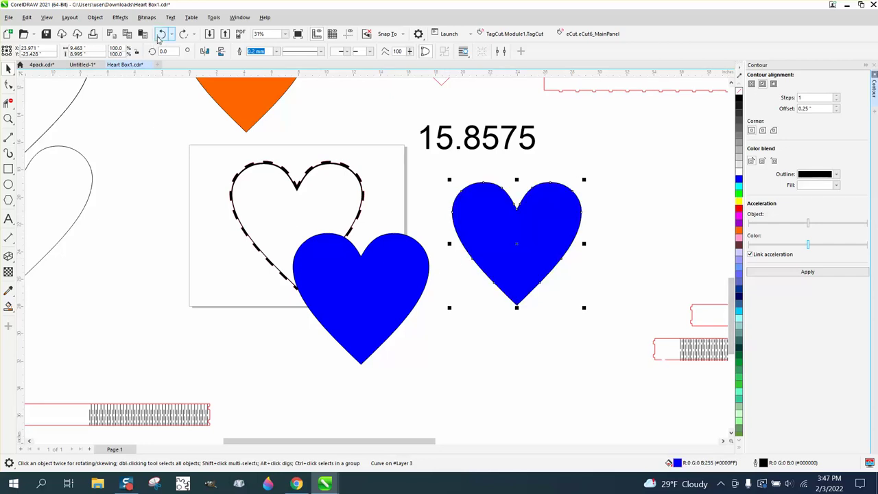
left_click(162, 33)
Colour the right heart yellow and centre it on the blue heart.
left_click(524, 228)
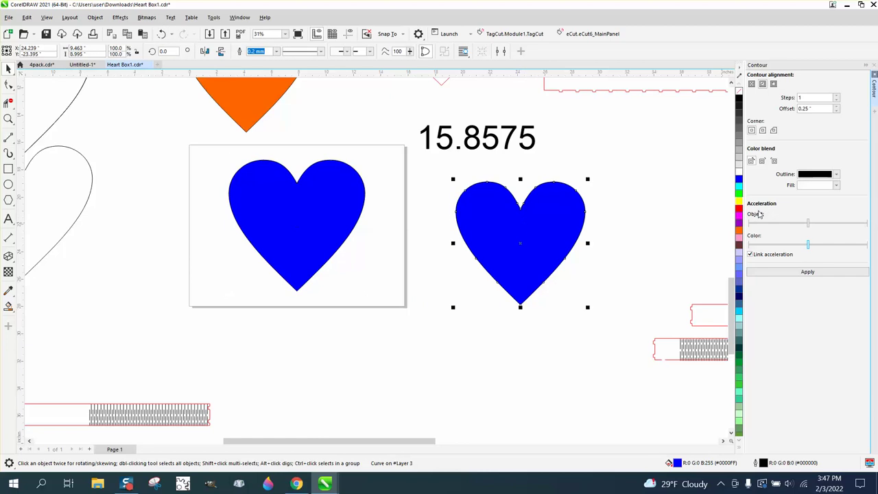
left_click(739, 203)
left_click(493, 231)
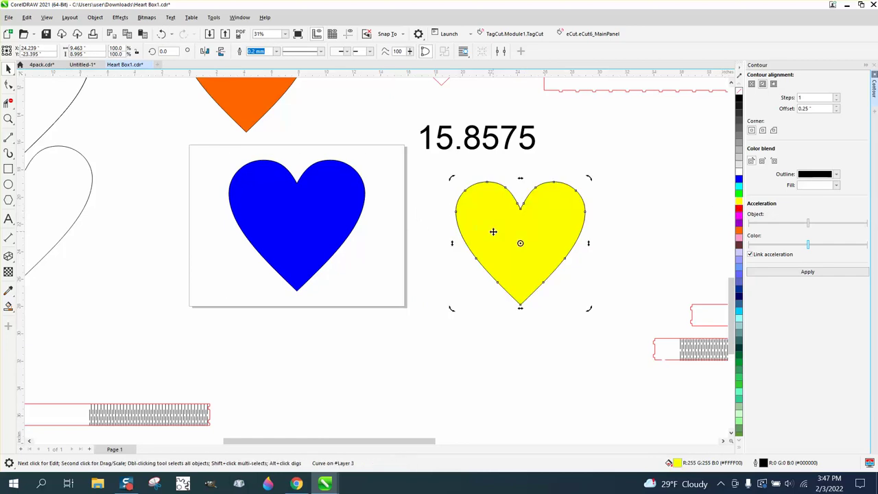
key("Delete")
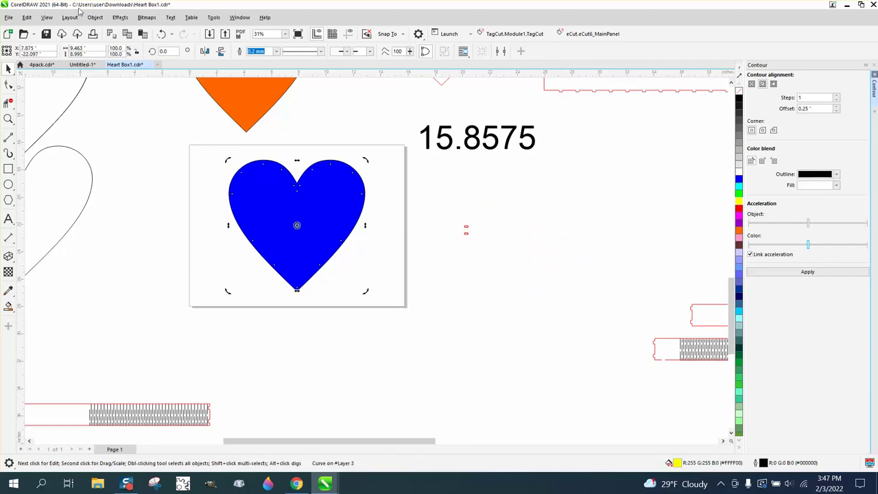
Bring the yellow heart in front of the blue one and move the pair beside the dashed heart.
left_click(94, 17)
mouse_move(150, 221)
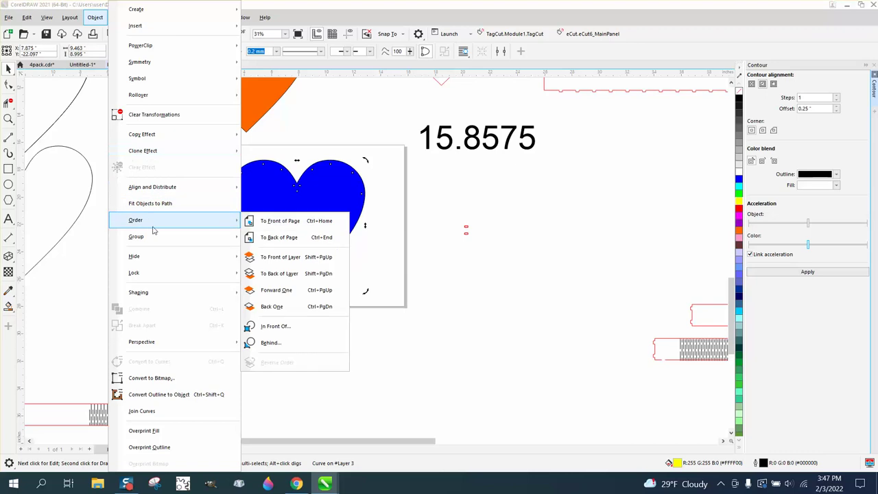
left_click(278, 221)
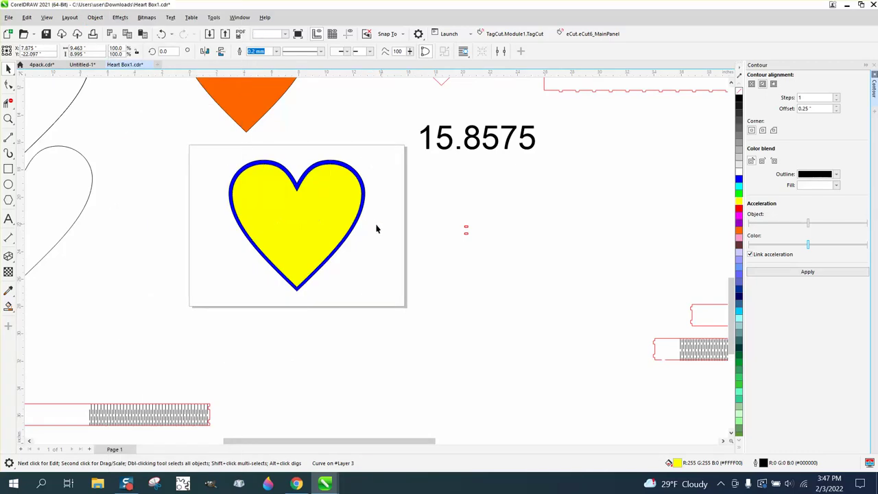
key("Escape")
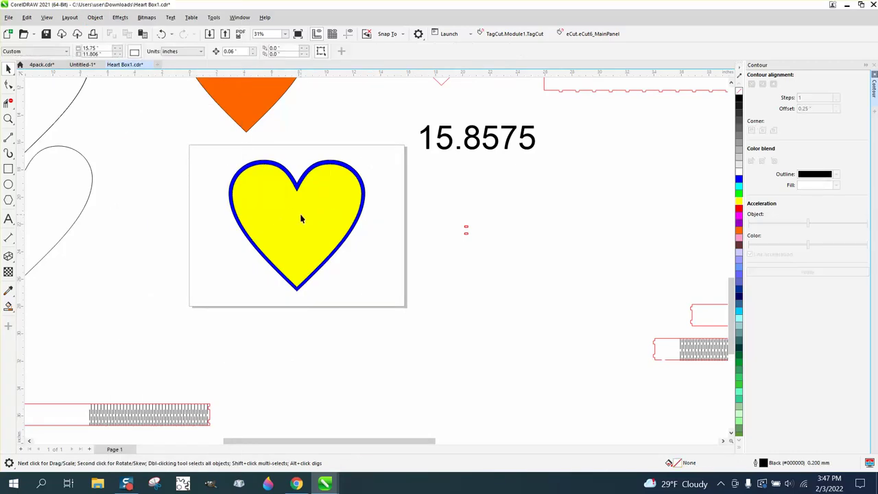
left_click_drag(300, 218, 442, 230)
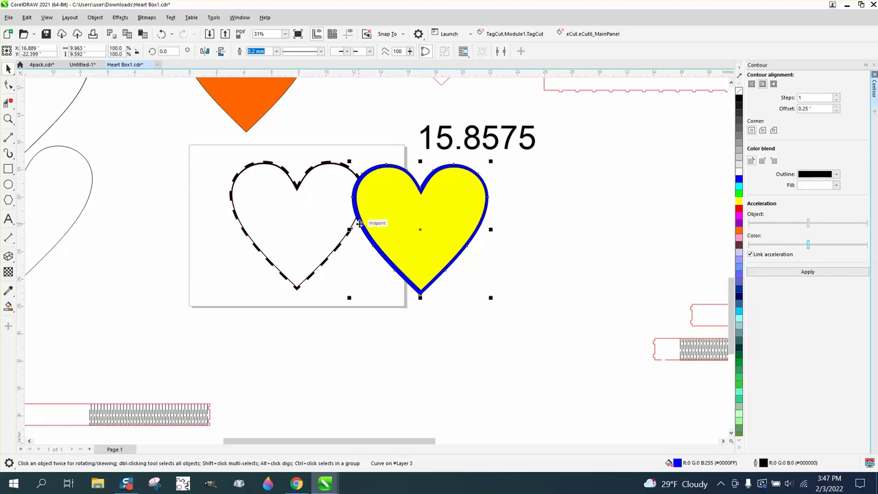
Draw a thin lid rectangle, a taller base, a narrower strip and an outer frame rectangle.
key("F4")
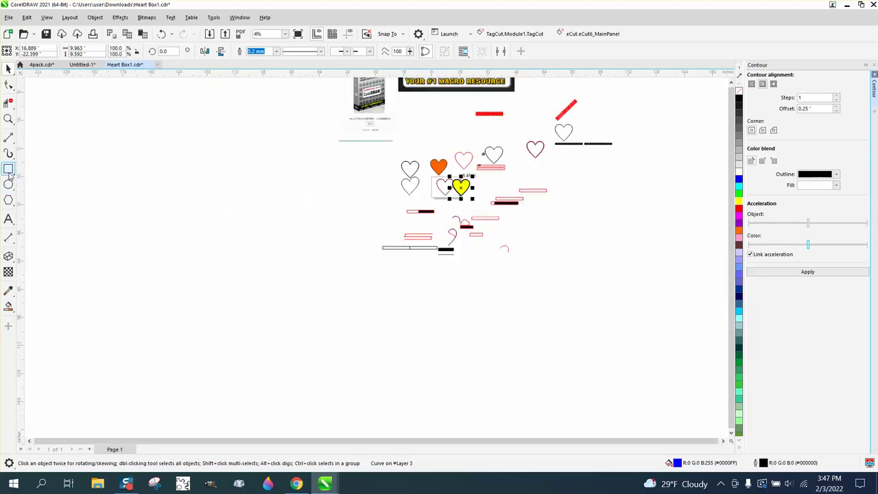
left_click(151, 190)
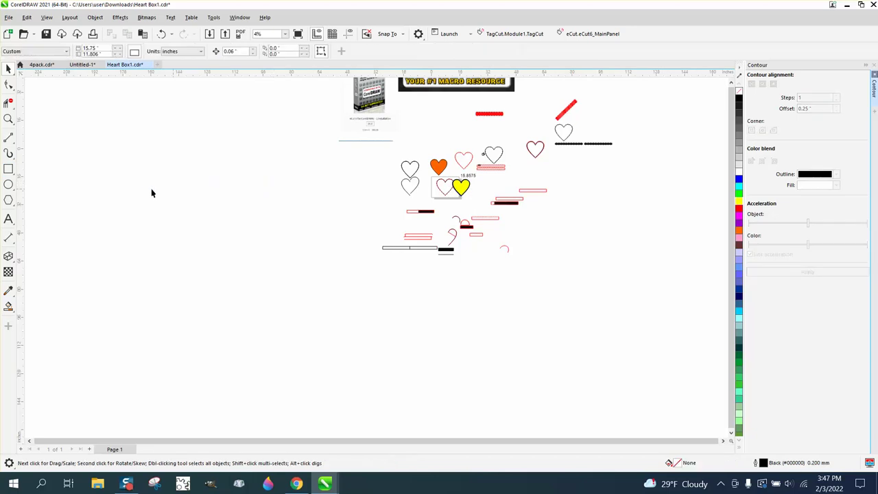
left_click_drag(171, 168, 223, 179)
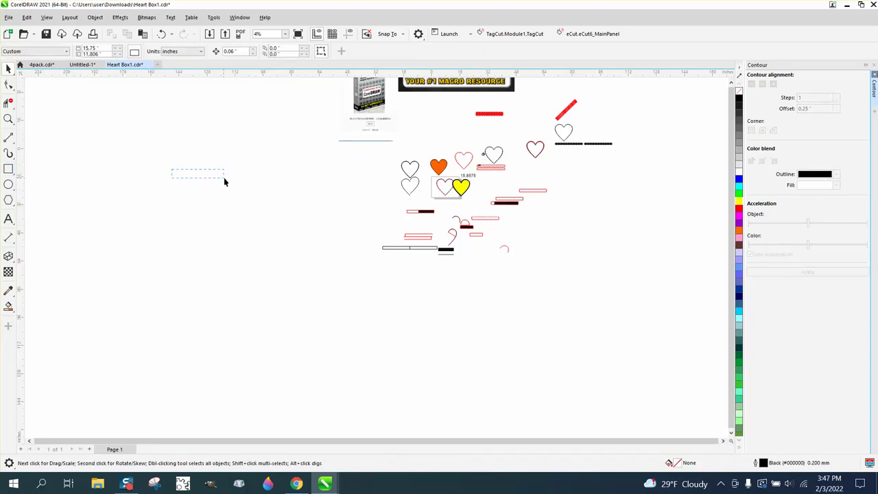
left_click(9, 169)
mouse_move(147, 166)
left_mouse_down()
mouse_move(196, 178)
mouse_move(257, 177)
left_mouse_up()
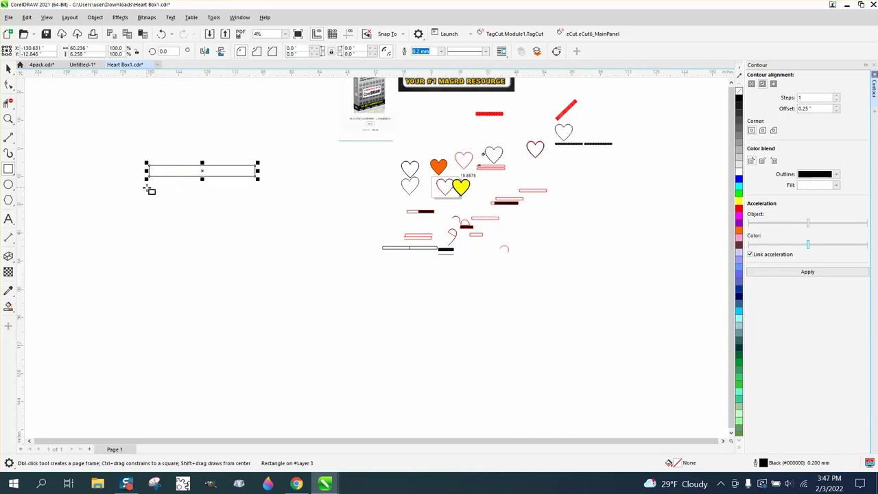
left_click_drag(148, 184, 257, 206)
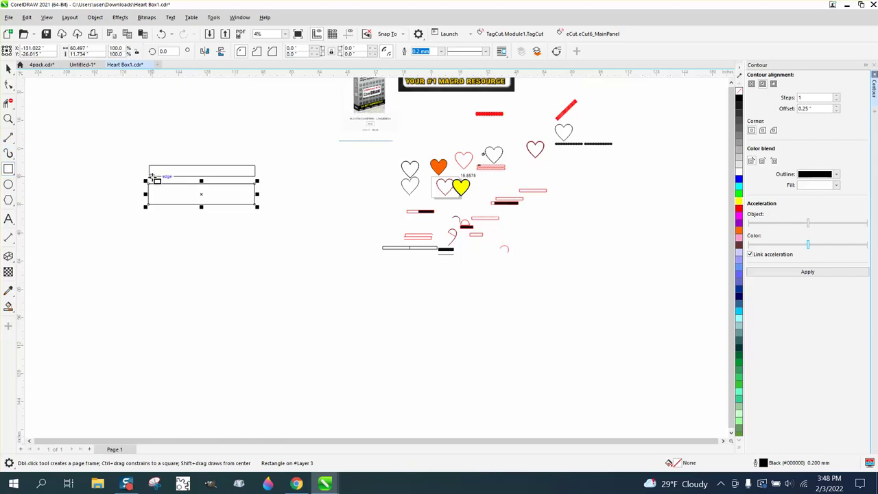
left_click_drag(151, 176, 249, 183)
left_click_drag(131, 150, 272, 224)
Delete the outer frame and snap the strip and lid rectangles onto the base.
left_click(8, 118)
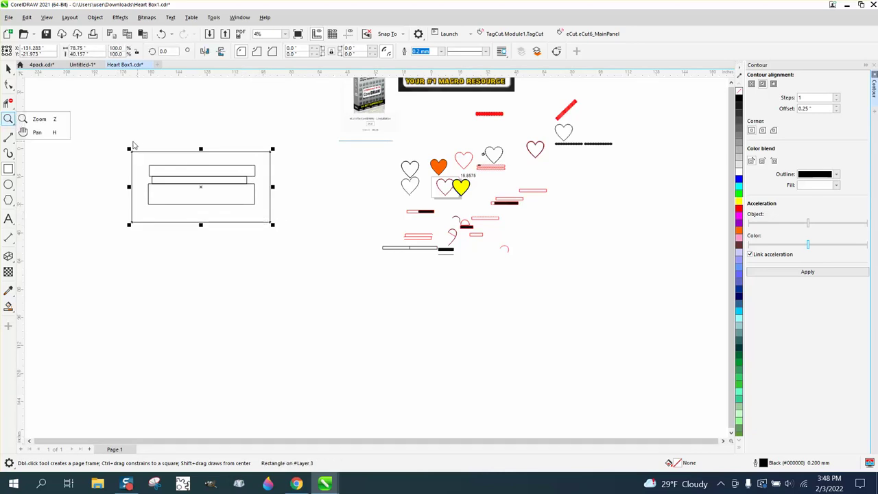
left_click(37, 119)
left_click_drag(121, 134, 405, 286)
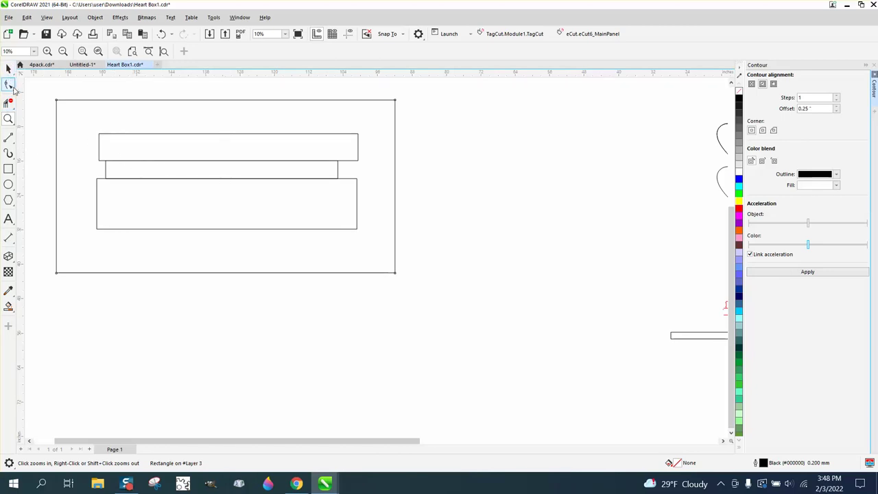
left_click(9, 68)
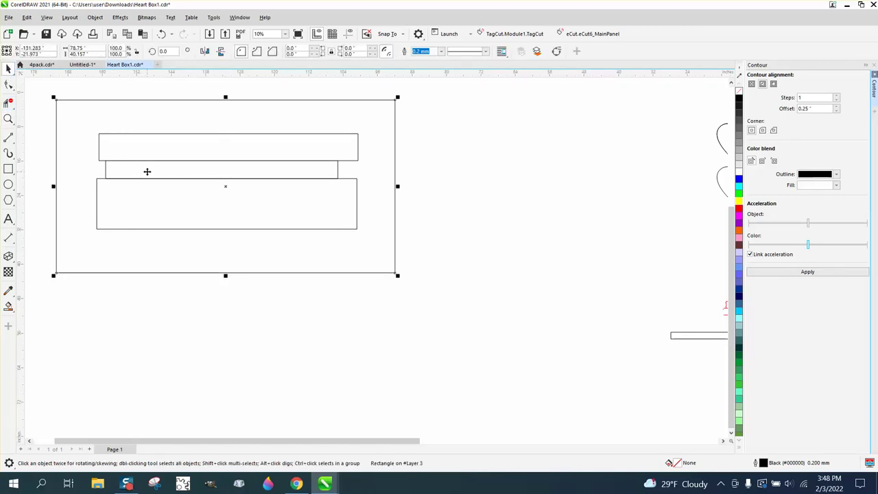
left_click(147, 171)
key("Delete")
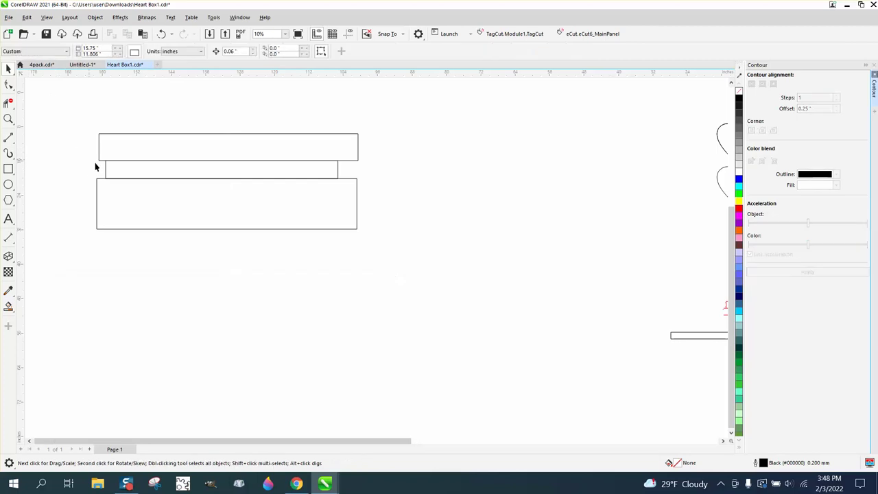
left_click_drag(118, 171, 120, 182)
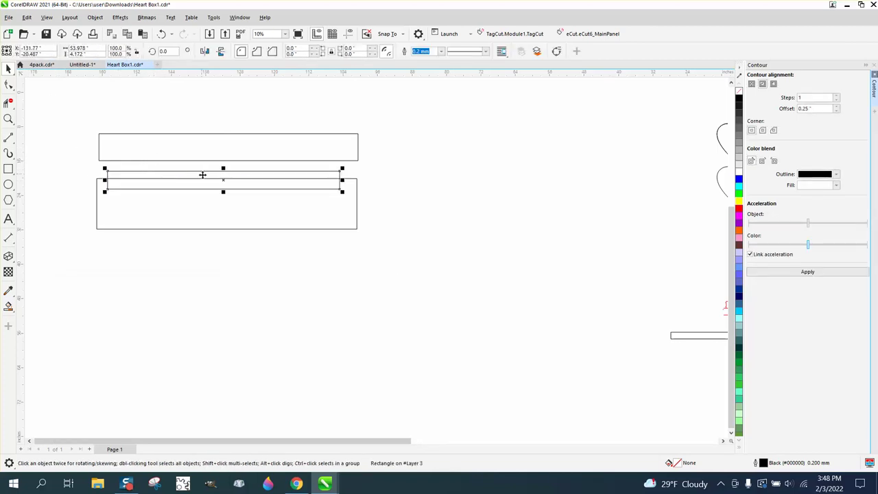
mouse_move(225, 171)
left_mouse_down()
mouse_move(228, 181)
mouse_move(219, 164)
mouse_move(219, 180)
left_mouse_up()
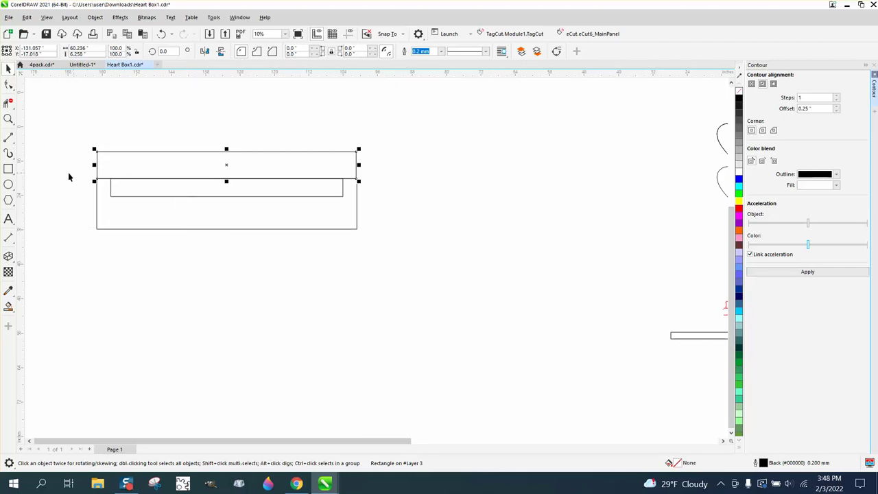
Smart-fill the top lid rectangle and the narrow inner strip black.
left_click(9, 306)
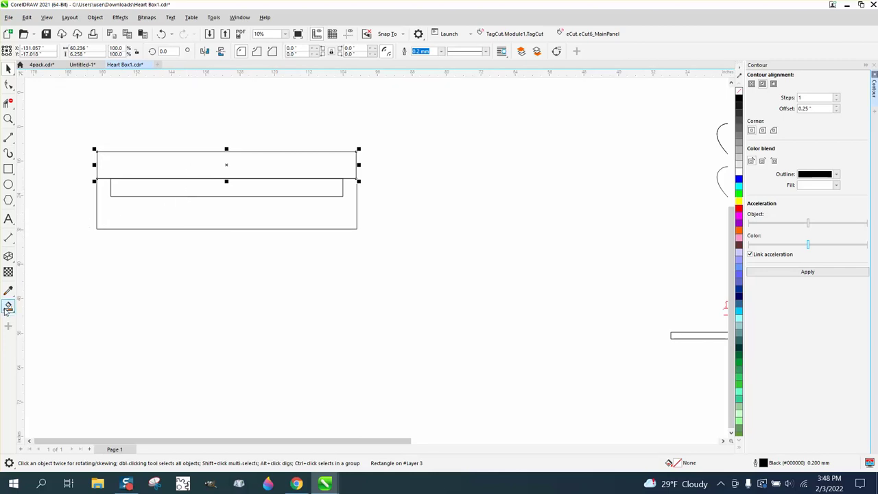
left_click(144, 171)
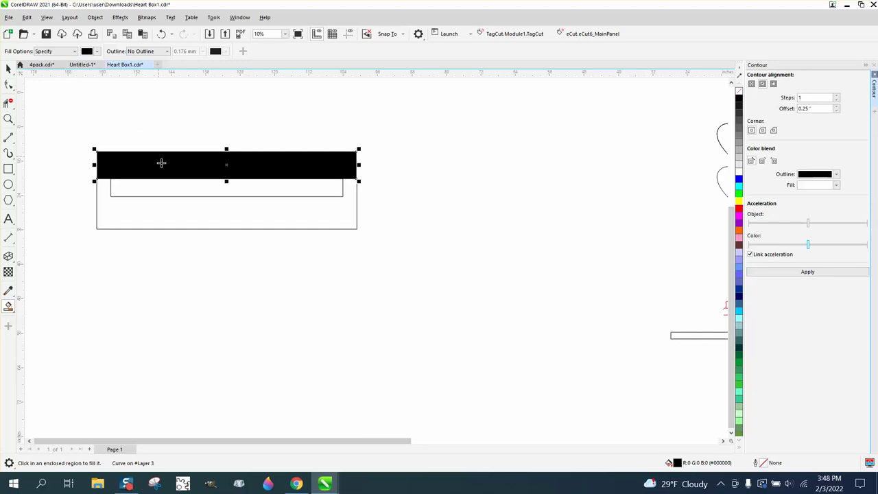
left_click(164, 181)
left_click(8, 69)
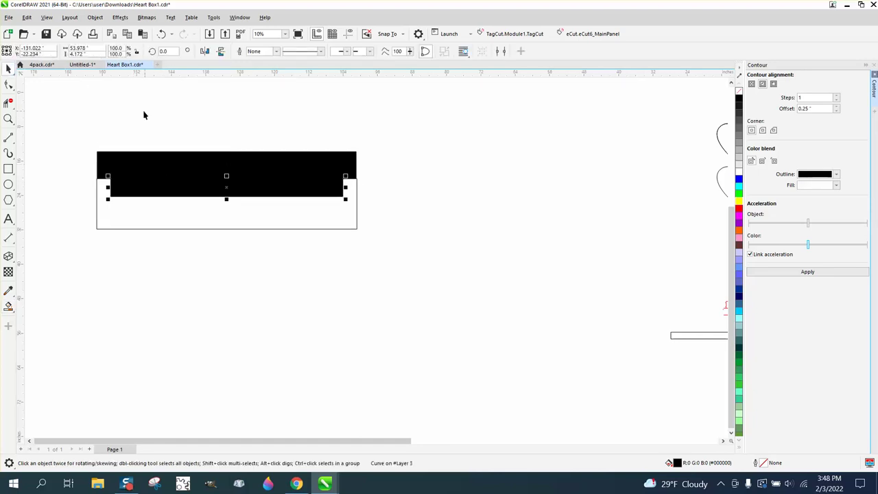
Recolour the inner strip cyan and zoom in on the dashed and yellow hearts.
scroll(144, 115, "down", 1)
scroll(293, 186, "down", 1)
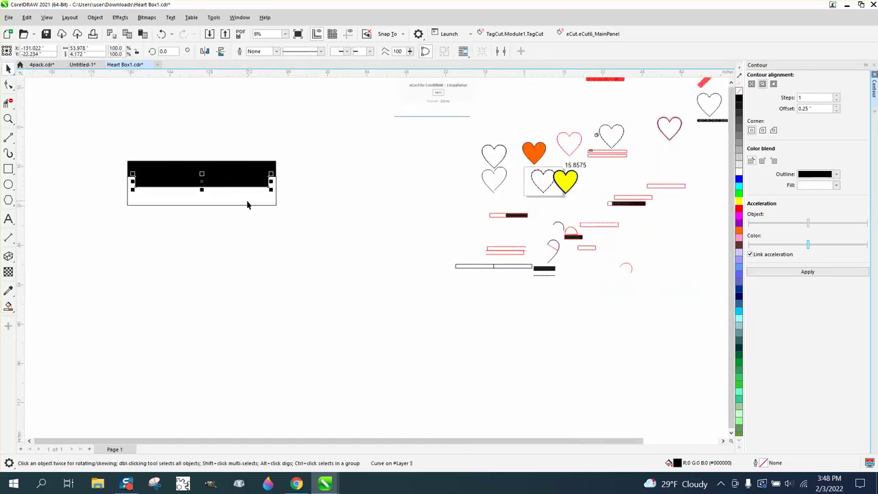
left_click(739, 185)
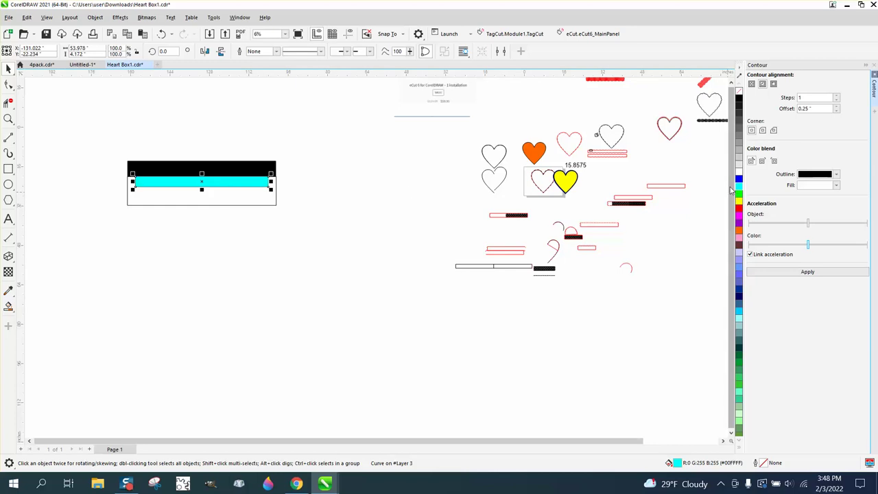
left_click(9, 119)
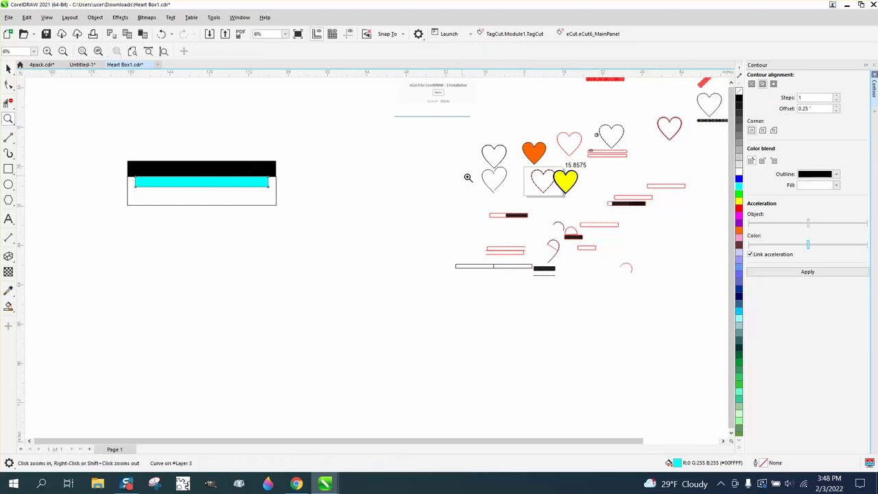
left_click_drag(519, 165, 573, 196)
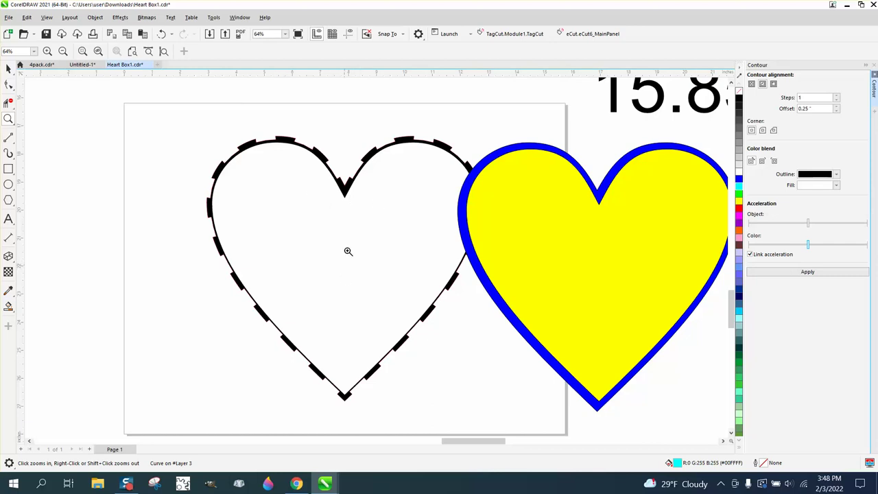
scroll(308, 253, "down", 6)
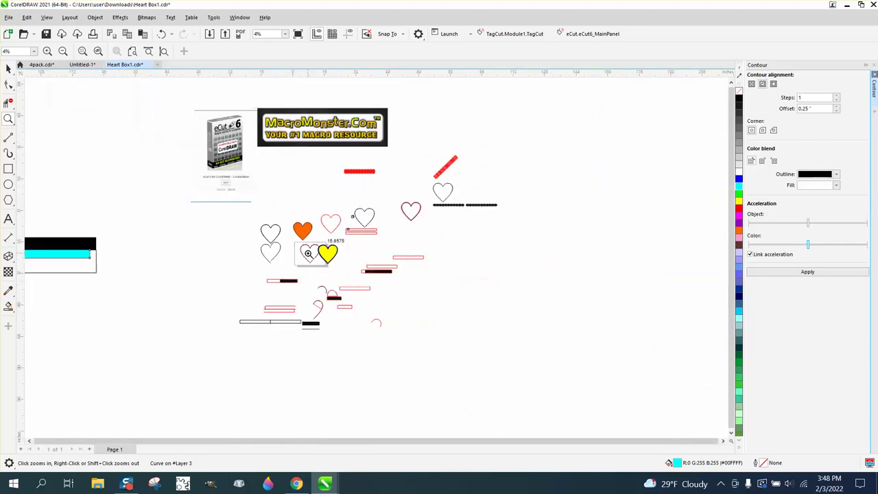
left_click_drag(202, 104, 435, 190)
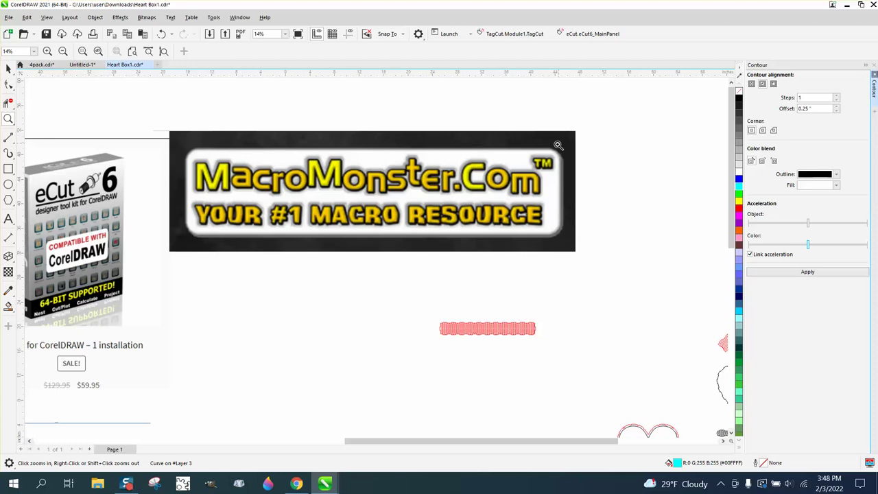
scroll(558, 145, "down", 1)
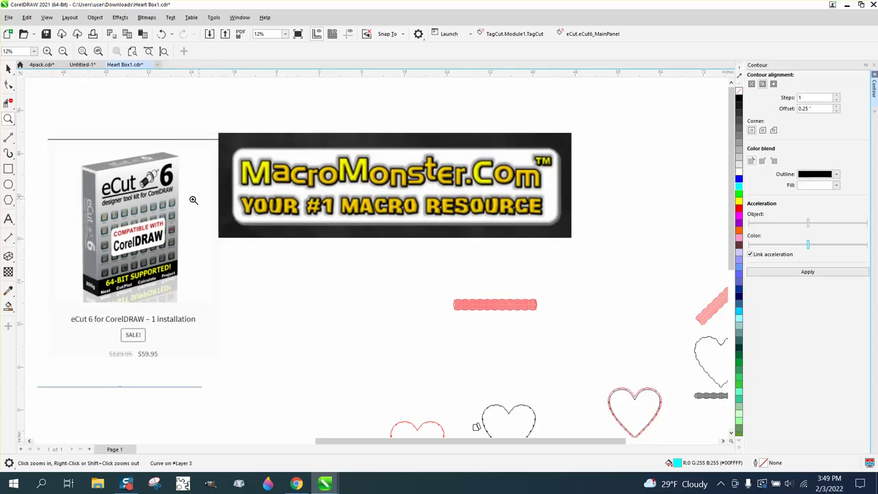
scroll(335, 193, "down", 5)
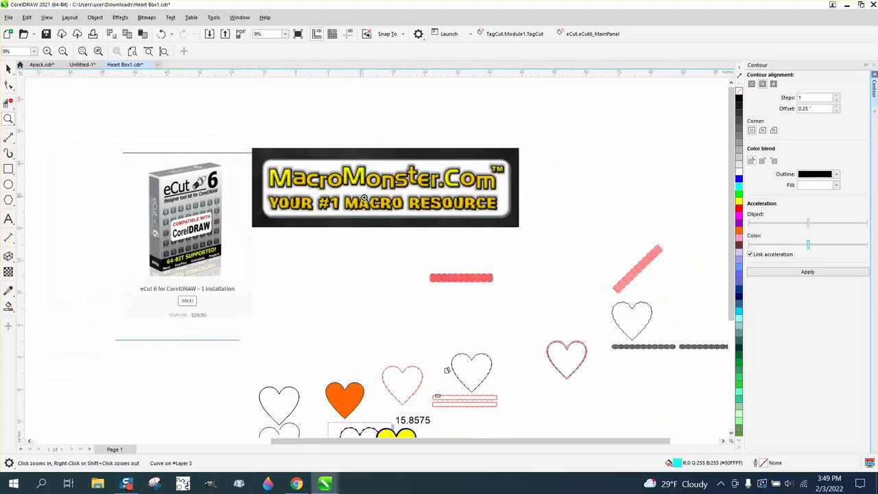